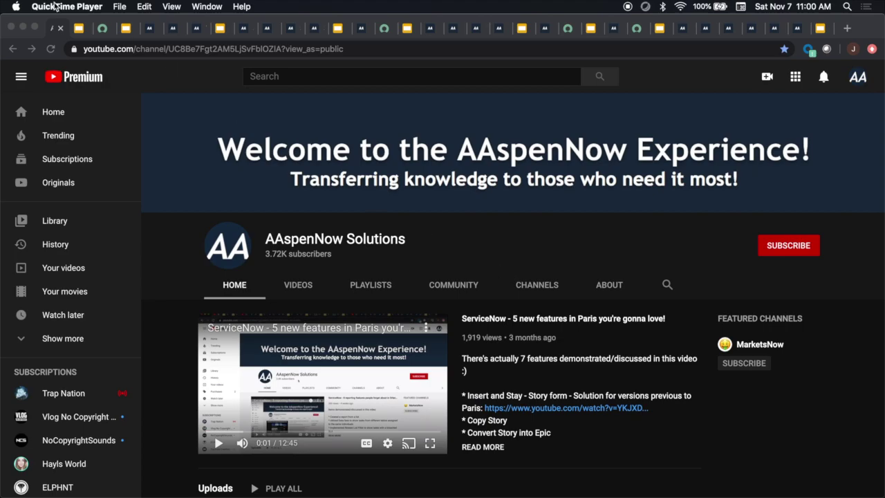
Step: Show the "More New Features in Paris" title slide, followed by the "Rich Text Variable" slide
{"action": "left_click", "coordinate": [78, 32]}
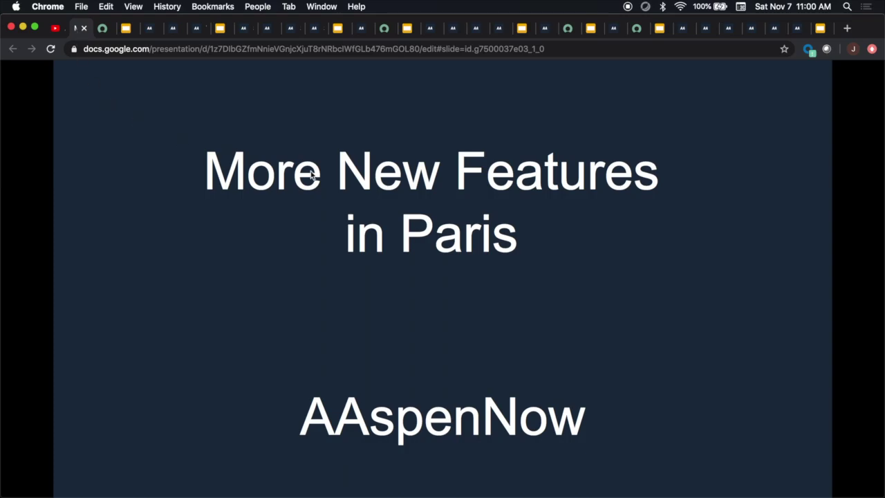
{"action": "left_click", "coordinate": [122, 35]}
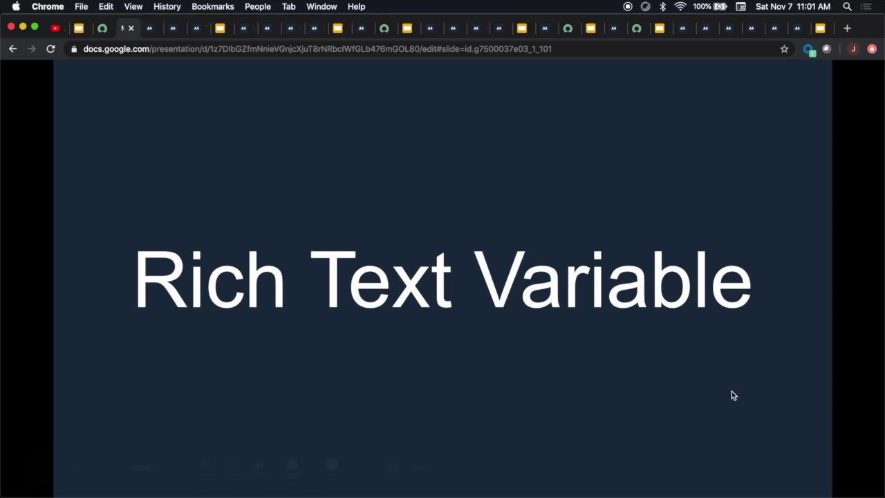
Step: Switch to ServiceNow and examine the Variables list of the New Team Member Form record producer
{"action": "left_click", "coordinate": [146, 29]}
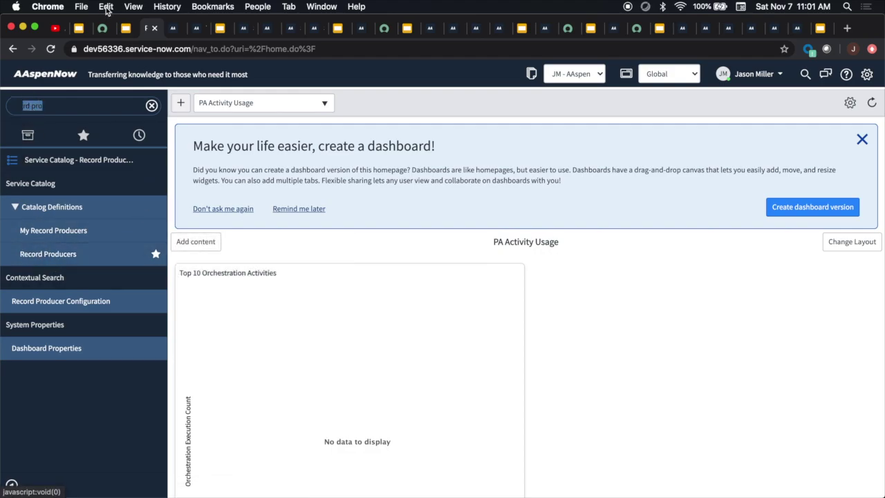
{"action": "left_click", "coordinate": [172, 27]}
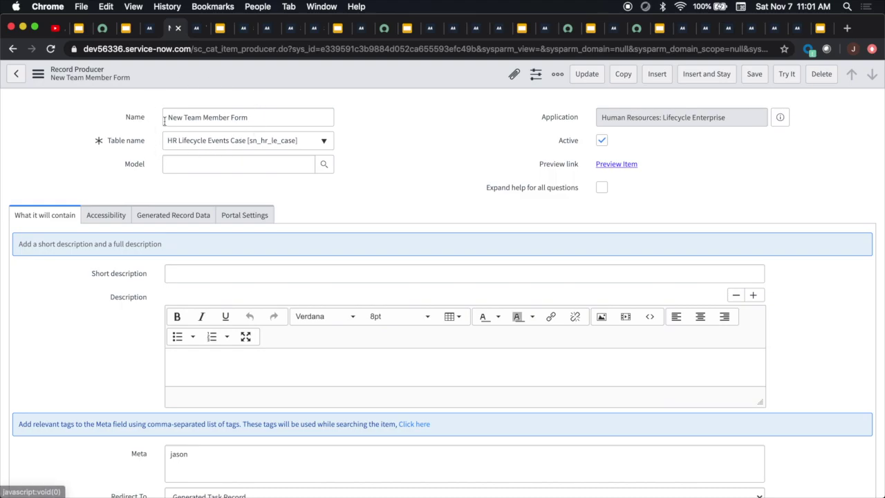
{"action": "scroll", "coordinate": [124, 391], "scroll_direction": "down", "scroll_amount": 15}
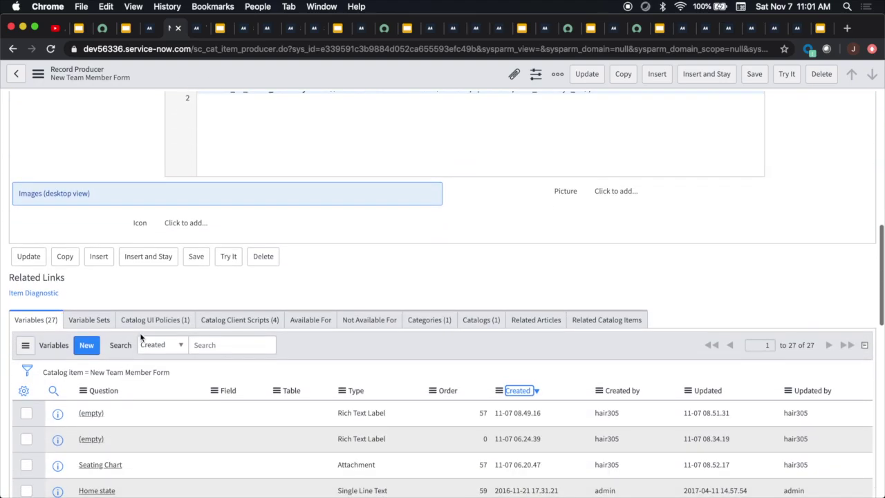
{"action": "scroll", "coordinate": [150, 302], "scroll_direction": "down", "scroll_amount": 2}
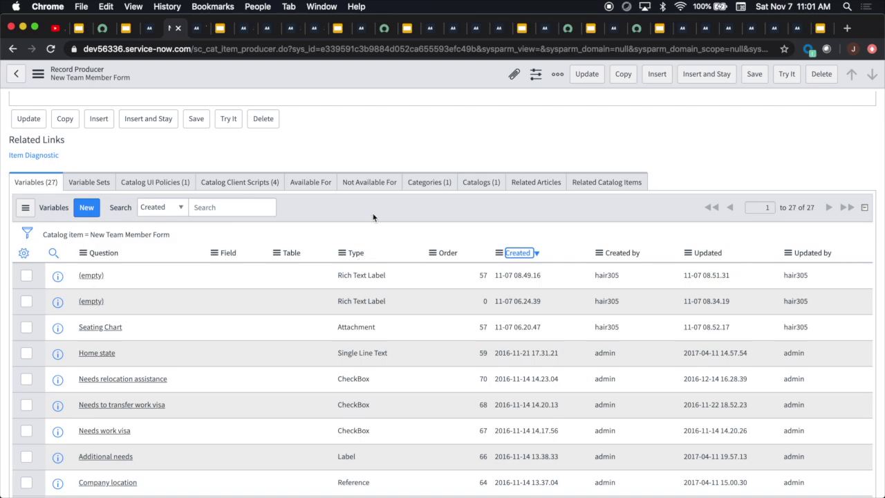
Step: View the Rich Text Label variable named jungle and highlight its "Welcome to the Jungle!" text
{"action": "left_click", "coordinate": [196, 33]}
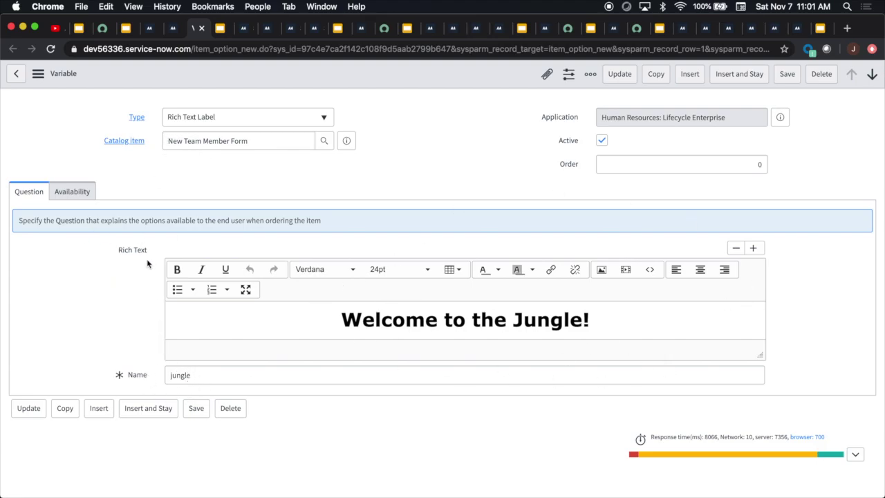
{"action": "left_click", "coordinate": [334, 320]}
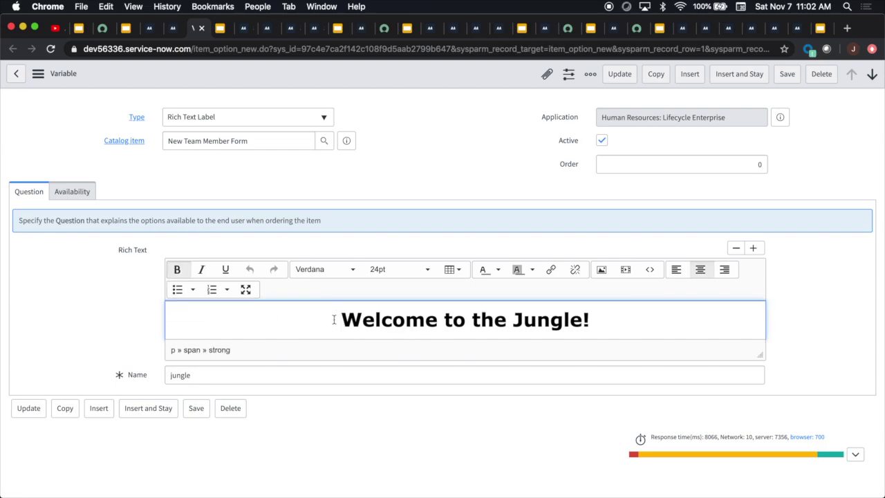
{"action": "left_click_drag", "start_coordinate": [334, 319], "coordinate": [630, 330]}
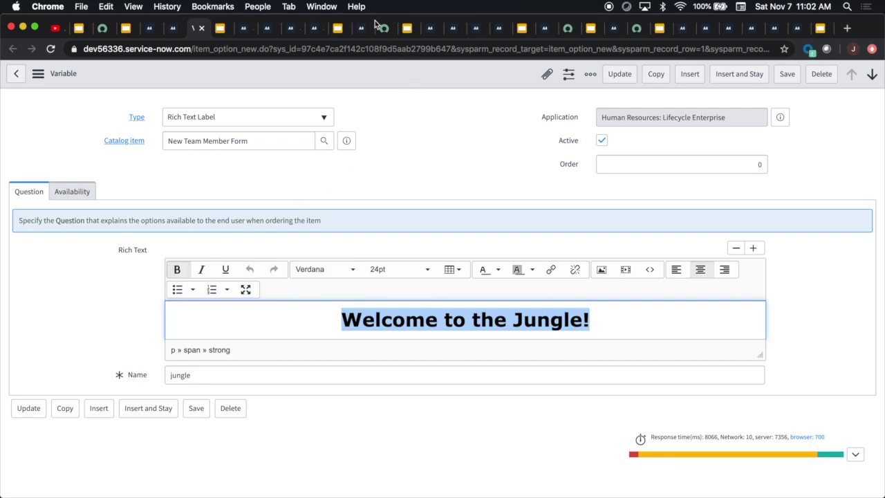
Step: Check how the "Welcome to the Jungle!" heading renders on the portal's New Team Member Form
{"action": "left_click", "coordinate": [312, 29]}
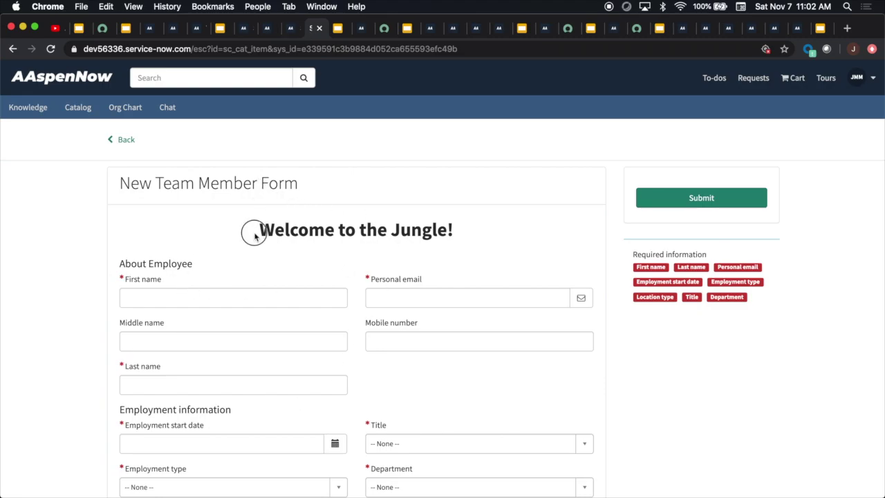
{"action": "left_click_drag", "start_coordinate": [253, 231], "coordinate": [460, 235]}
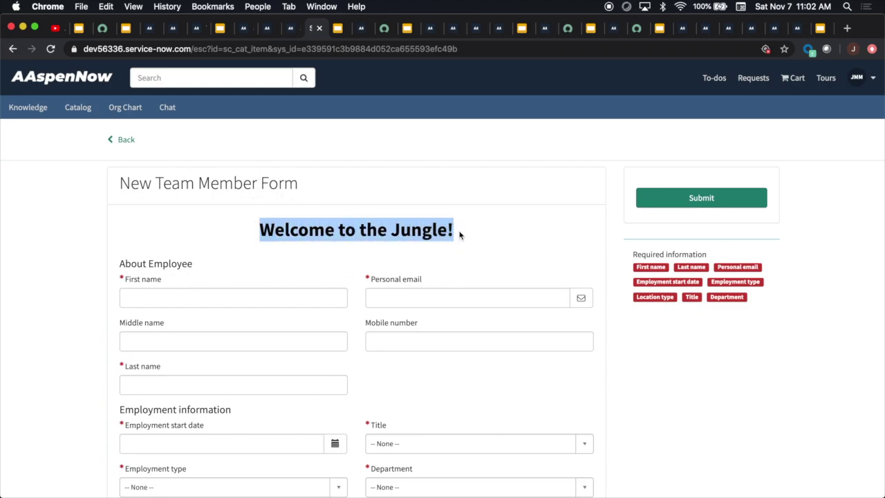
{"action": "left_click", "coordinate": [256, 228]}
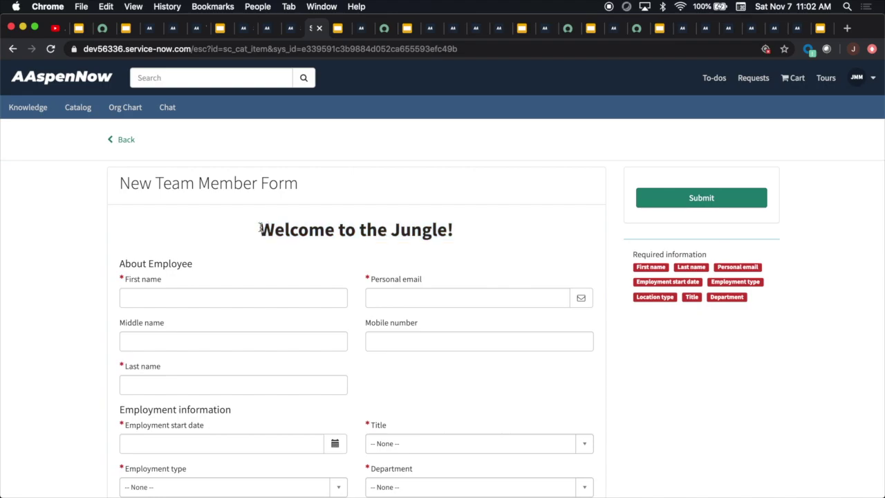
Step: Go back to the record producer's variables and review the rich text content of the jungle variable
{"action": "left_click", "coordinate": [267, 28]}
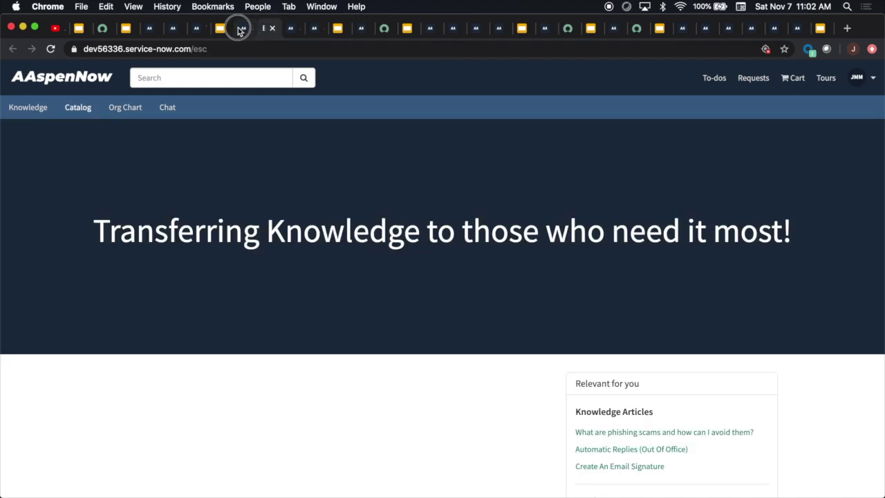
{"action": "left_click", "coordinate": [240, 29]}
{"action": "left_click", "coordinate": [169, 28]}
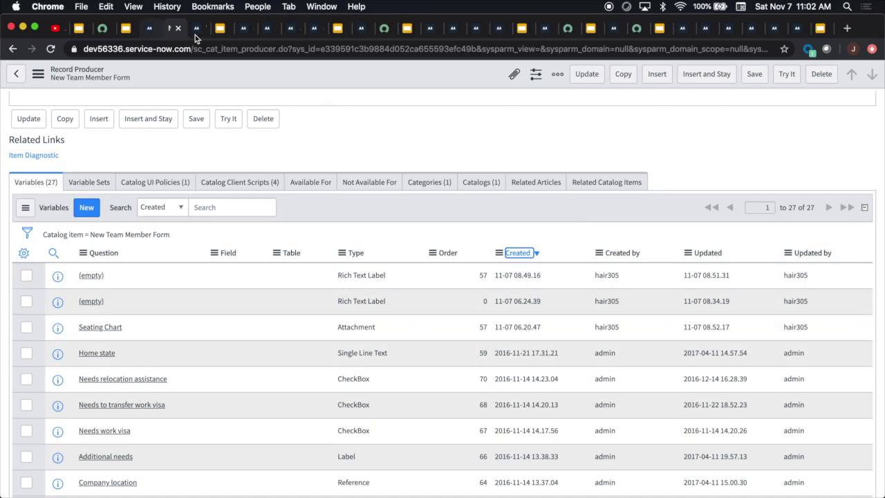
{"action": "left_click", "coordinate": [197, 28]}
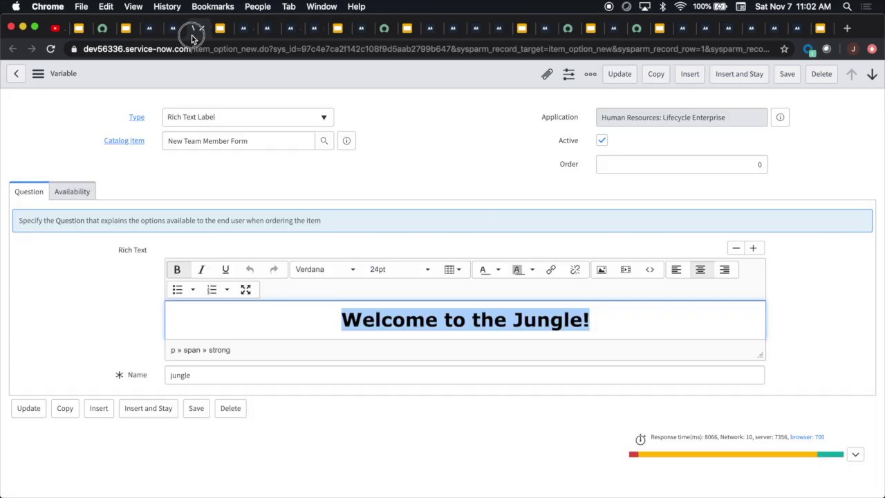
{"action": "left_click", "coordinate": [319, 321]}
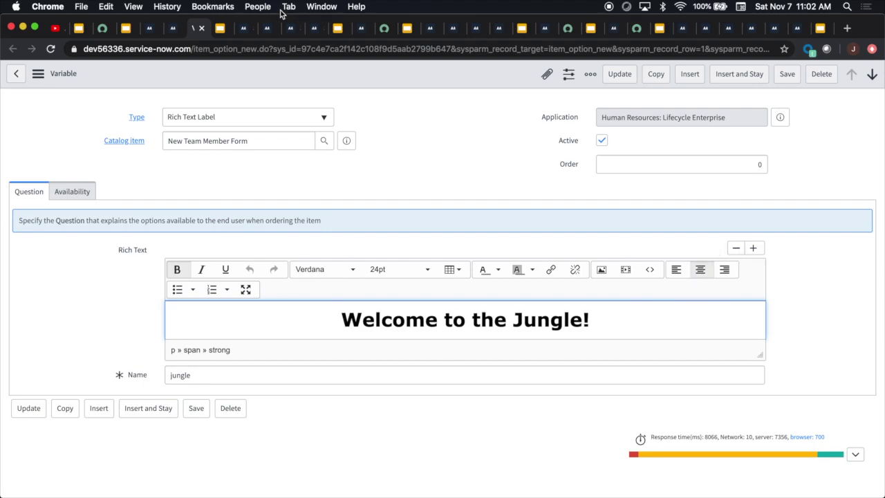
Step: Look through the portal's New Team Member Form from the welcome heading down to the employment fields
{"action": "left_click", "coordinate": [311, 28]}
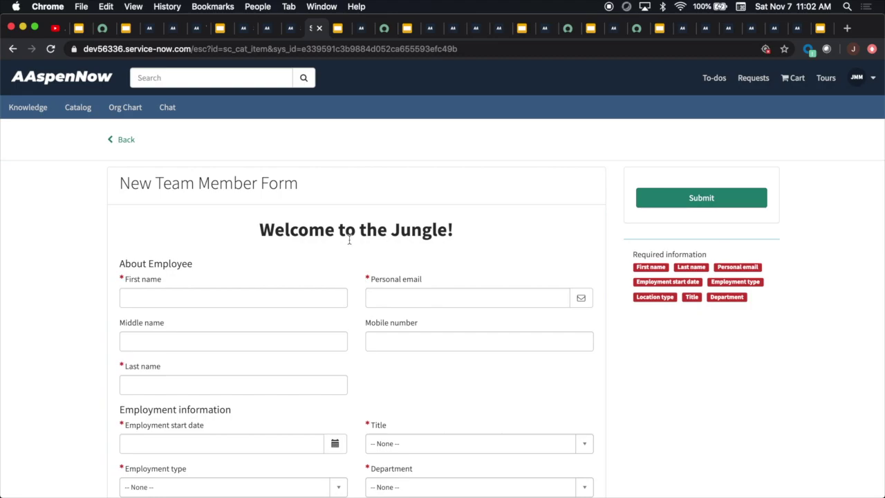
{"action": "scroll", "coordinate": [349, 240], "scroll_direction": "down", "scroll_amount": 2}
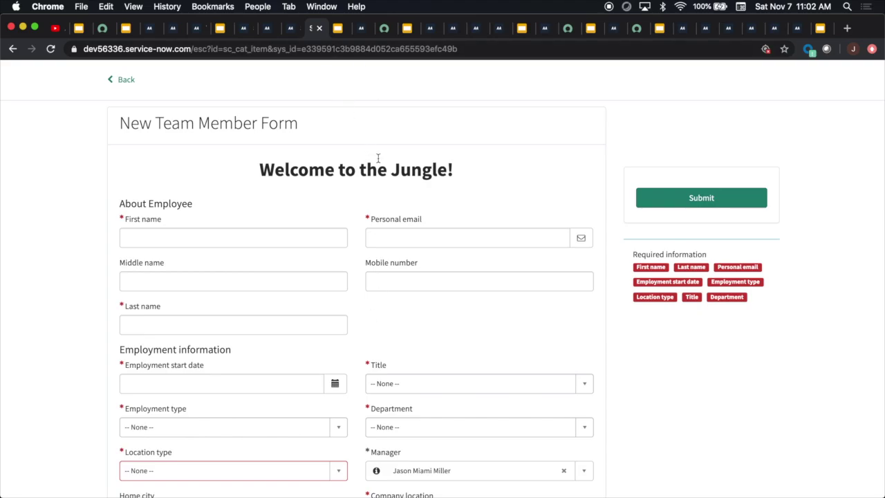
{"action": "scroll", "coordinate": [366, 356], "scroll_direction": "down", "scroll_amount": 3}
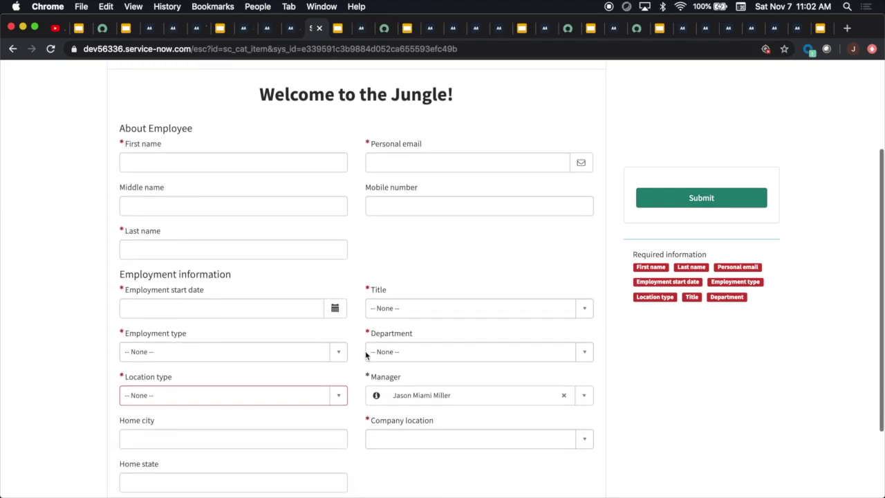
Step: Show the "Attachment Variable" slide and examine the Seating Chart variable's settings, including its tooltip
{"action": "left_click", "coordinate": [217, 32]}
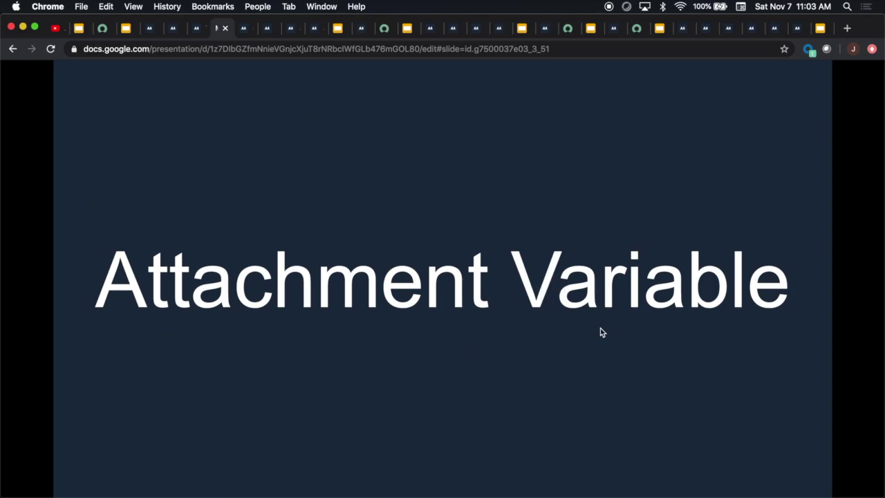
{"action": "left_click", "coordinate": [242, 30]}
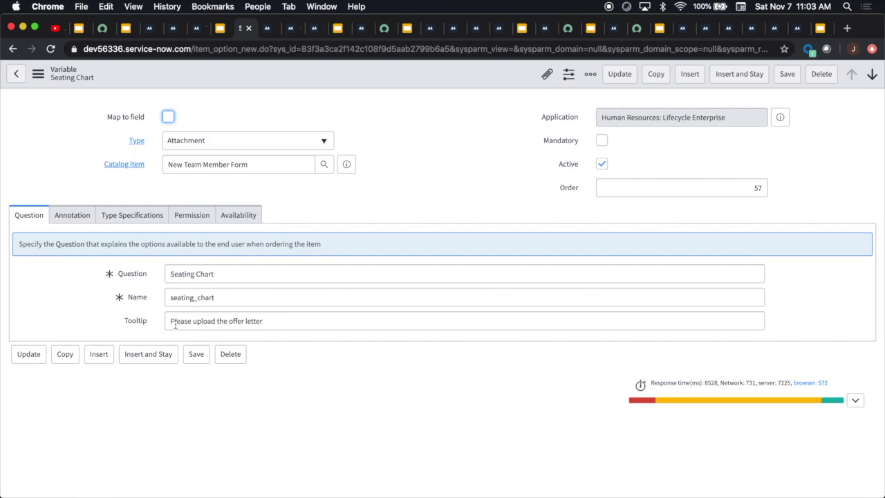
{"action": "left_click", "coordinate": [288, 320]}
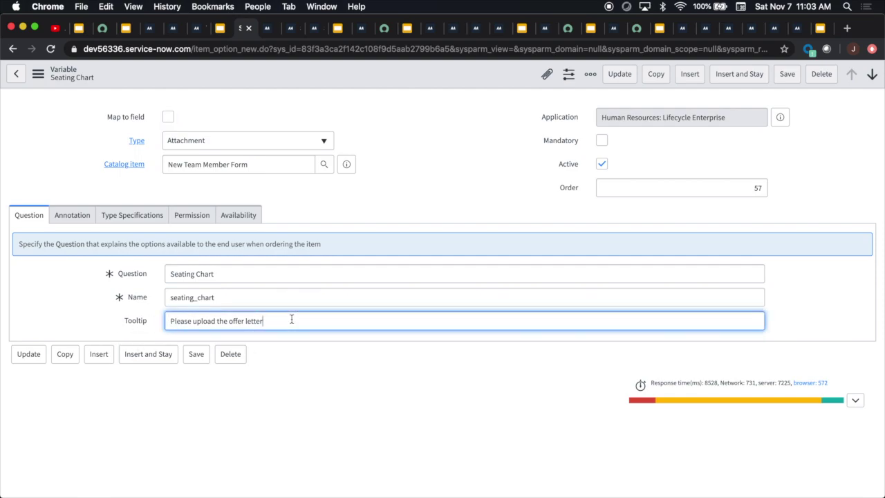
Step: Set the Location type to Office based on the portal's New Team Member Form
{"action": "left_click", "coordinate": [321, 27]}
{"action": "scroll", "coordinate": [297, 201], "scroll_direction": "down", "scroll_amount": 3}
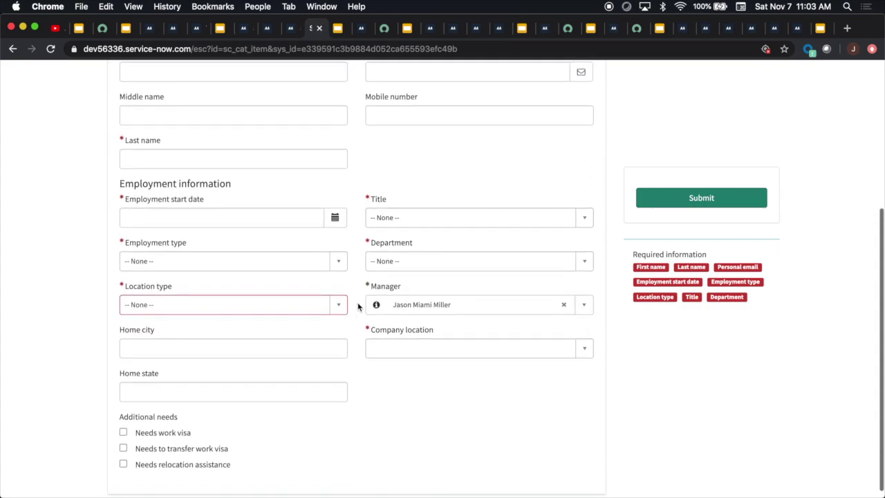
{"action": "left_click", "coordinate": [324, 316]}
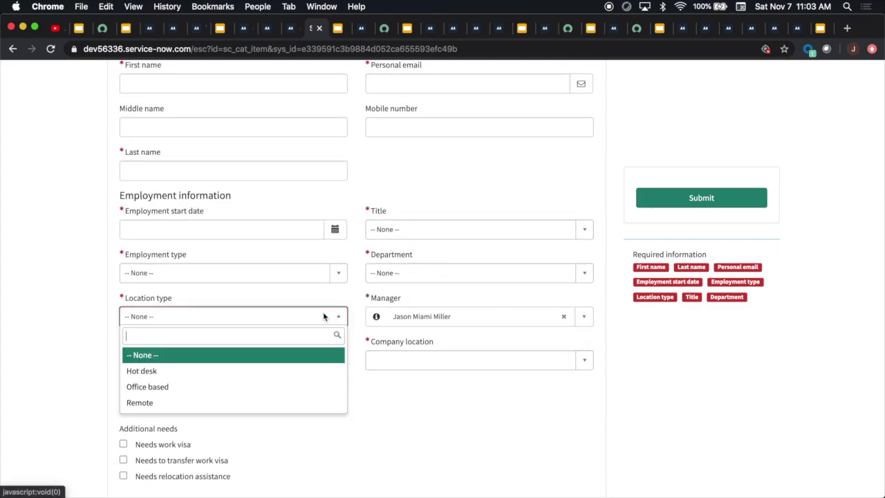
{"action": "left_click", "coordinate": [152, 388]}
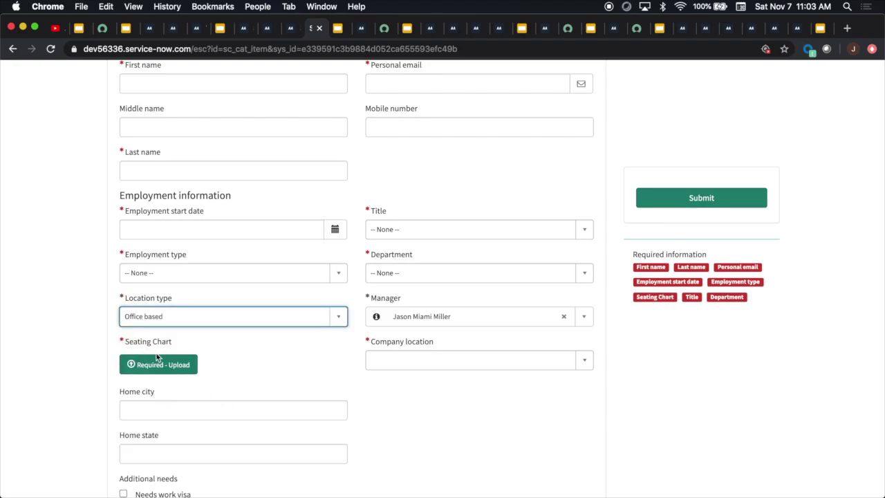
Step: Upload the AAspenNow.png image from the Desktop as the Seating Chart attachment
{"action": "scroll", "coordinate": [204, 347], "scroll_direction": "down", "scroll_amount": 2}
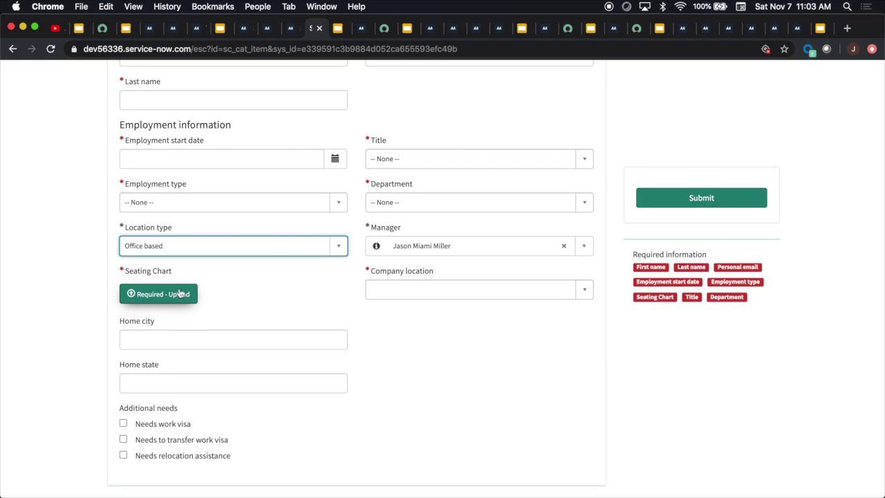
{"action": "left_click", "coordinate": [182, 294]}
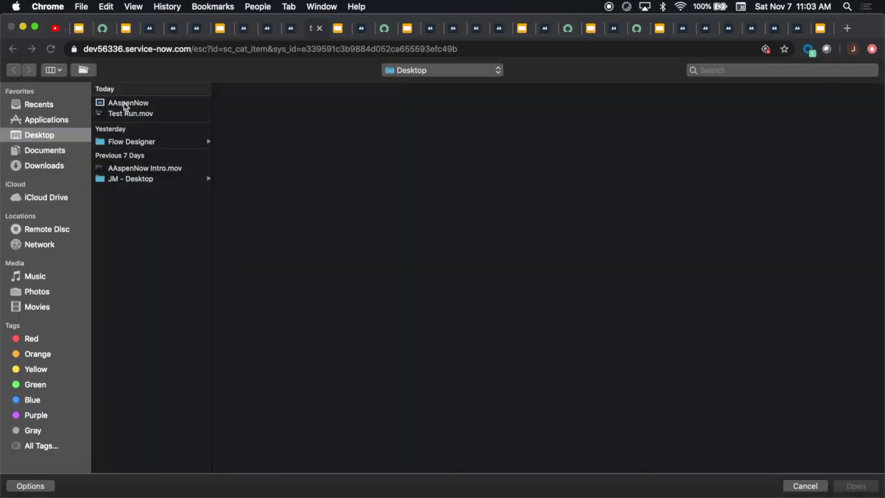
{"action": "double_click", "coordinate": [124, 104]}
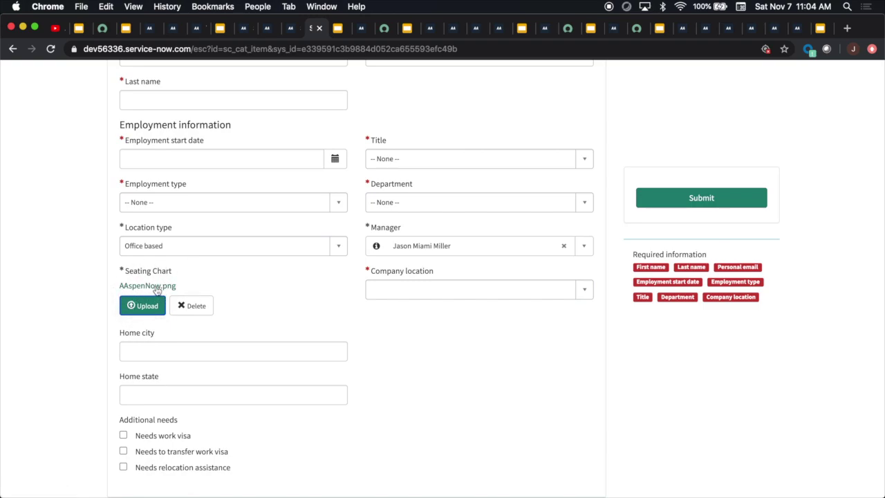
Step: Switch the Location type to Hot desk and back to Office based to test the Seating Chart field
{"action": "left_click", "coordinate": [187, 247]}
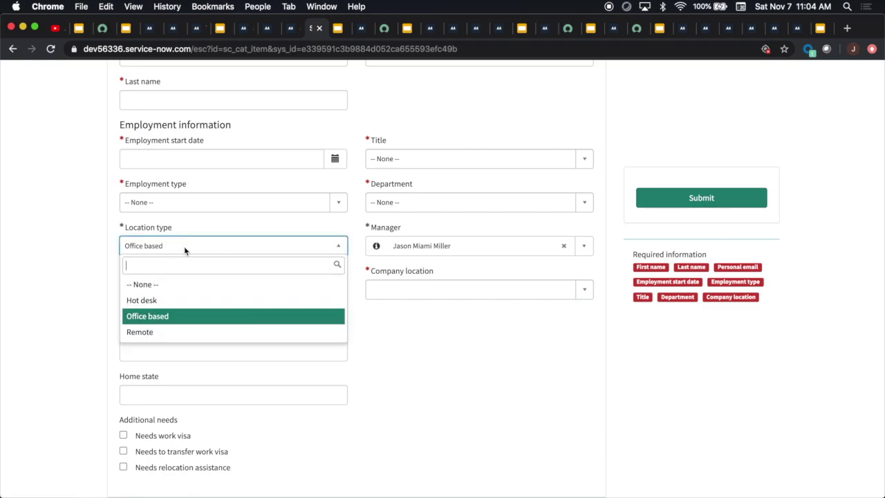
{"action": "left_click", "coordinate": [185, 298]}
{"action": "left_click", "coordinate": [207, 298]}
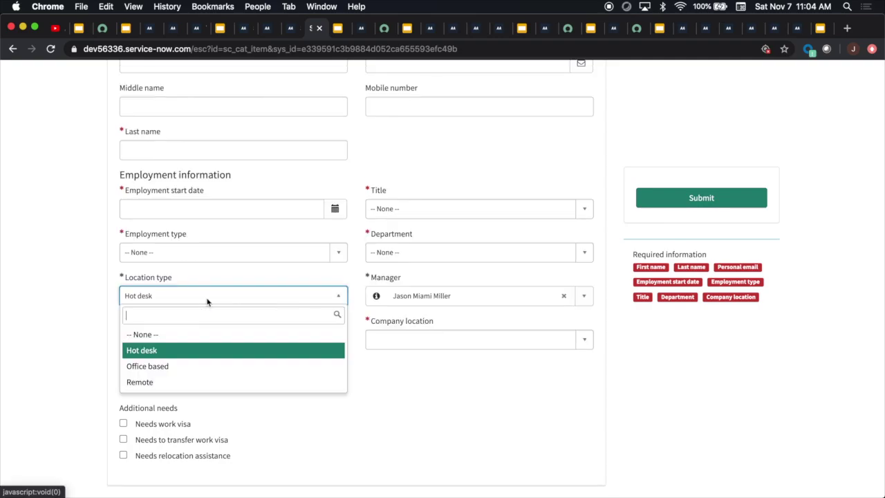
{"action": "left_click", "coordinate": [199, 365]}
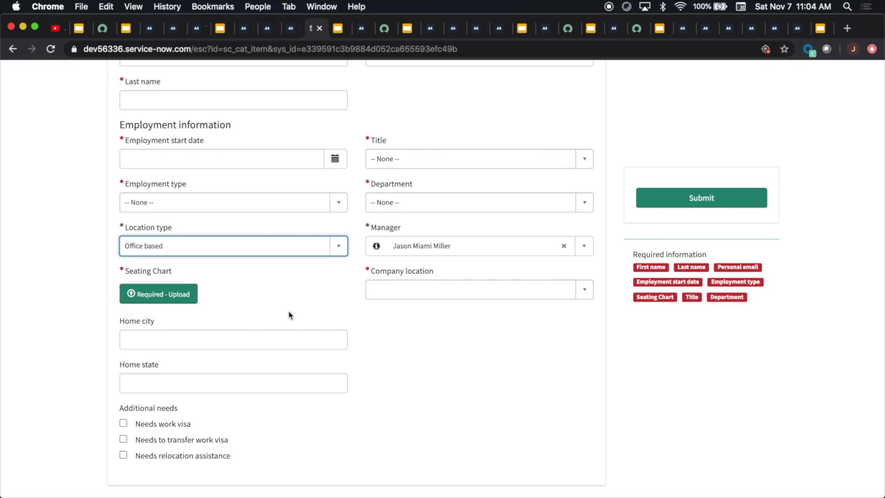
Step: Return from the portal form to the Seating Chart attachment variable record
{"action": "scroll", "coordinate": [360, 323], "scroll_direction": "up", "scroll_amount": 5}
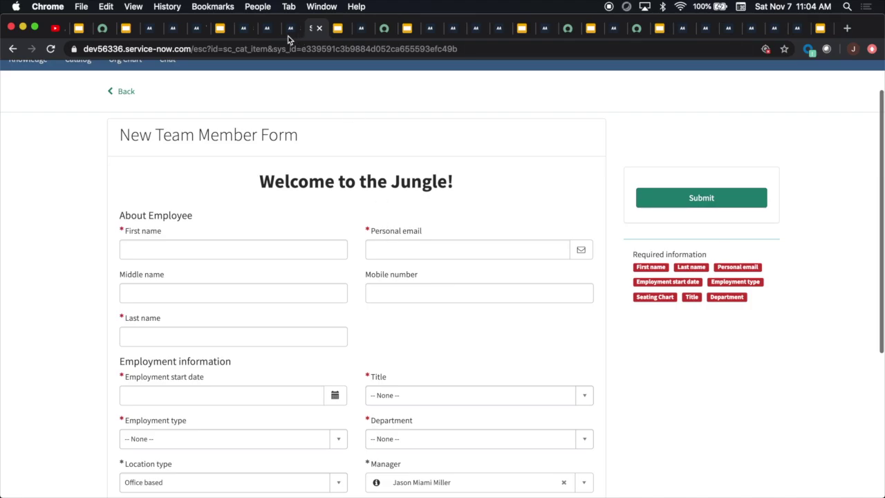
{"action": "left_click", "coordinate": [268, 28]}
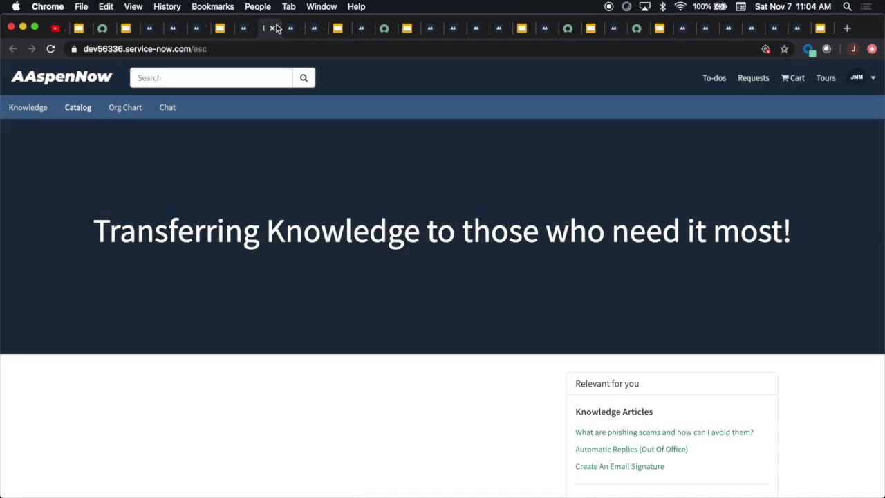
{"action": "left_click", "coordinate": [312, 30]}
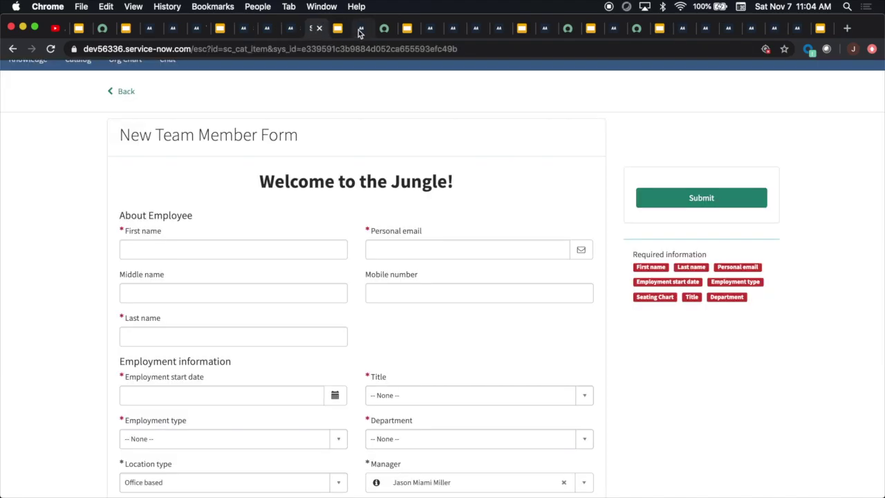
{"action": "left_click", "coordinate": [361, 29]}
{"action": "left_click", "coordinate": [315, 31]}
{"action": "left_click", "coordinate": [294, 28]}
{"action": "left_click", "coordinate": [268, 28]}
{"action": "left_click", "coordinate": [243, 27]}
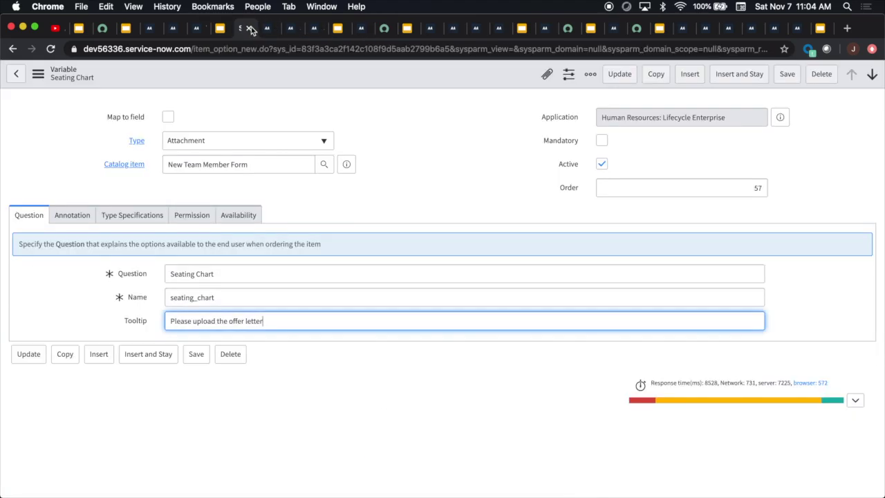
Step: List the New Team Member Form record producer's catalog UI policies in a new window and open the Seating Chart Required - Office policy
{"action": "left_click", "coordinate": [202, 30]}
{"action": "left_click", "coordinate": [173, 29]}
{"action": "left_click", "coordinate": [148, 31]}
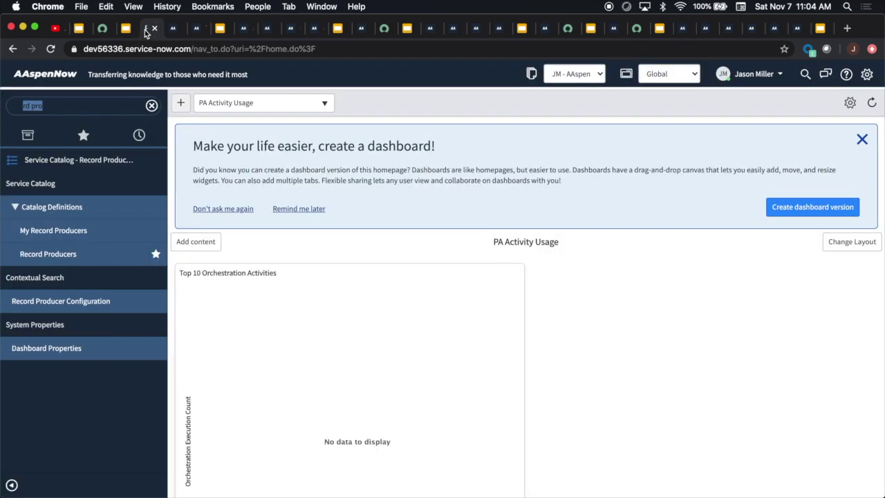
{"action": "left_click", "coordinate": [171, 29]}
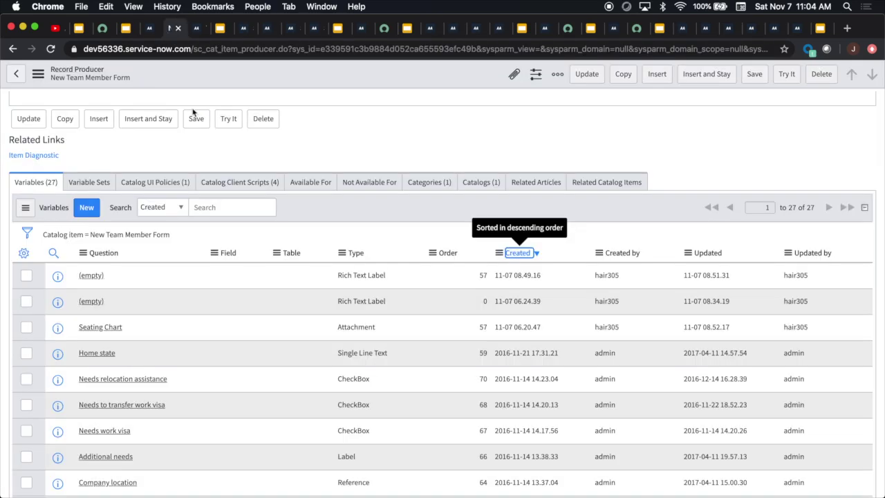
{"action": "left_click", "coordinate": [151, 181]}
{"action": "right_click", "coordinate": [131, 356]}
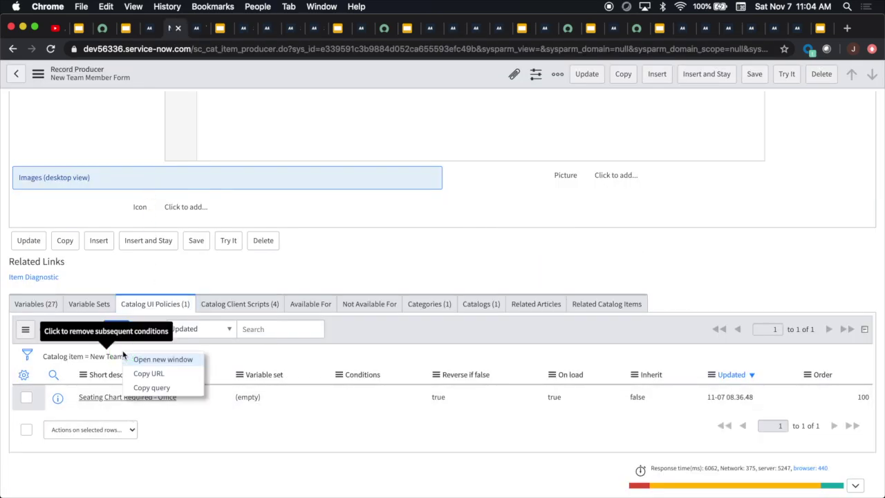
{"action": "left_click", "coordinate": [162, 359]}
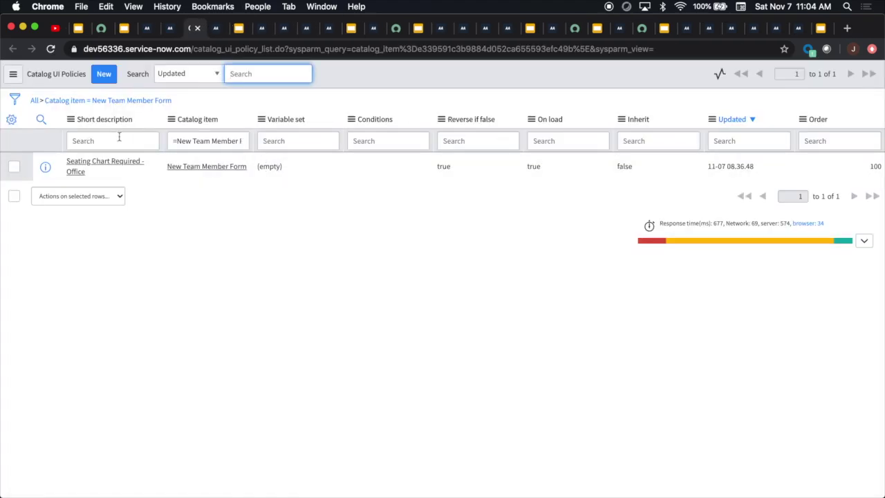
{"action": "left_click", "coordinate": [111, 166]}
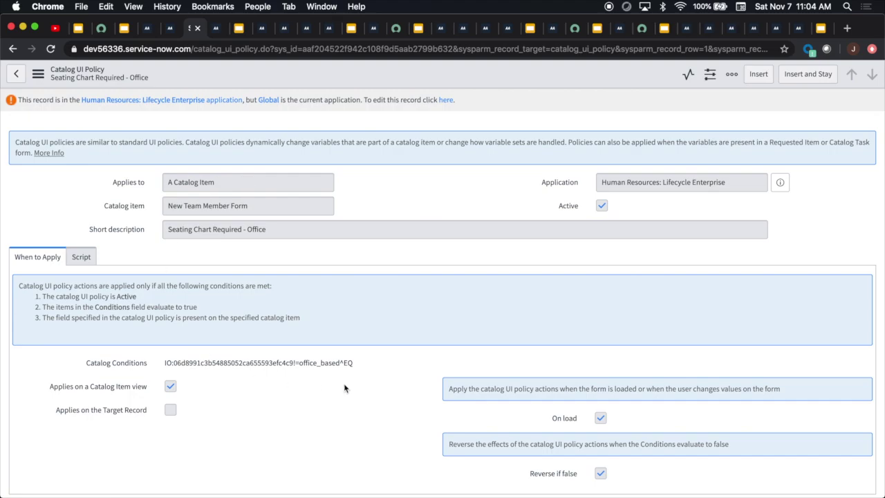
Step: Open the policy for editing in the Human Resources: Lifecycle Enterprise scope and review its catalog conditions and policy actions
{"action": "scroll", "coordinate": [344, 388], "scroll_direction": "down", "scroll_amount": 5}
{"action": "scroll", "coordinate": [429, 118], "scroll_direction": "up", "scroll_amount": 5}
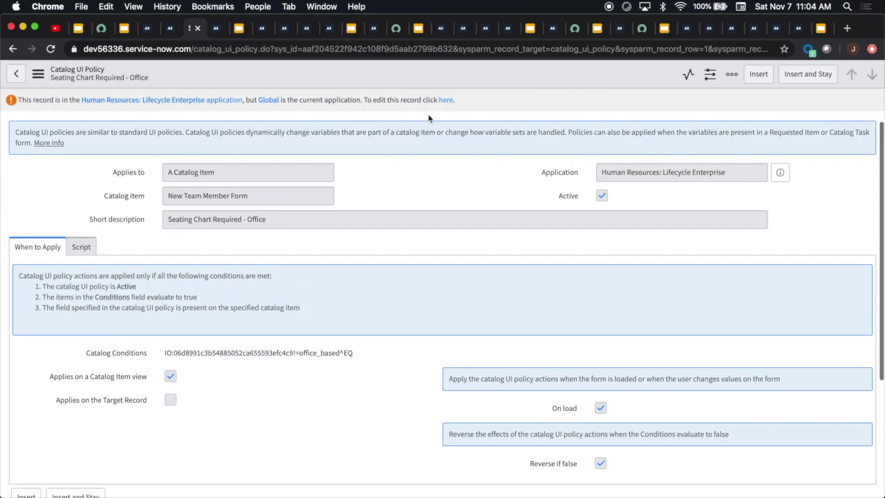
{"action": "left_click", "coordinate": [446, 100]}
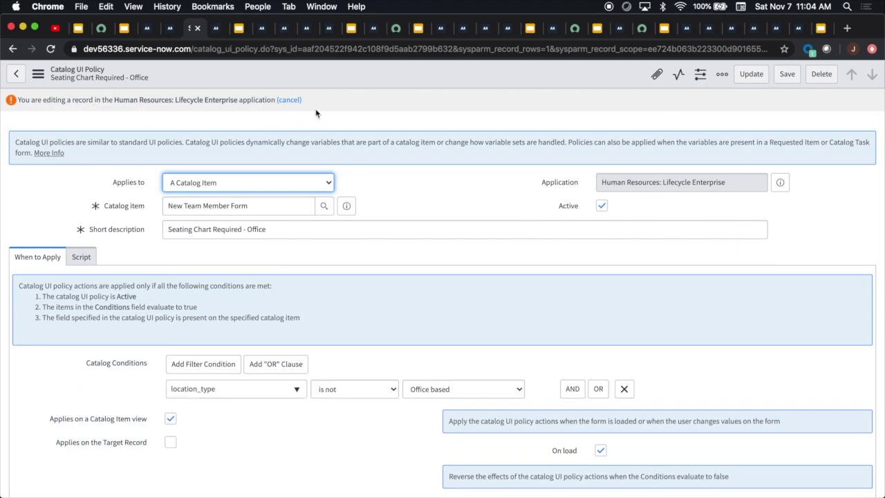
{"action": "scroll", "coordinate": [291, 261], "scroll_direction": "down", "scroll_amount": 2}
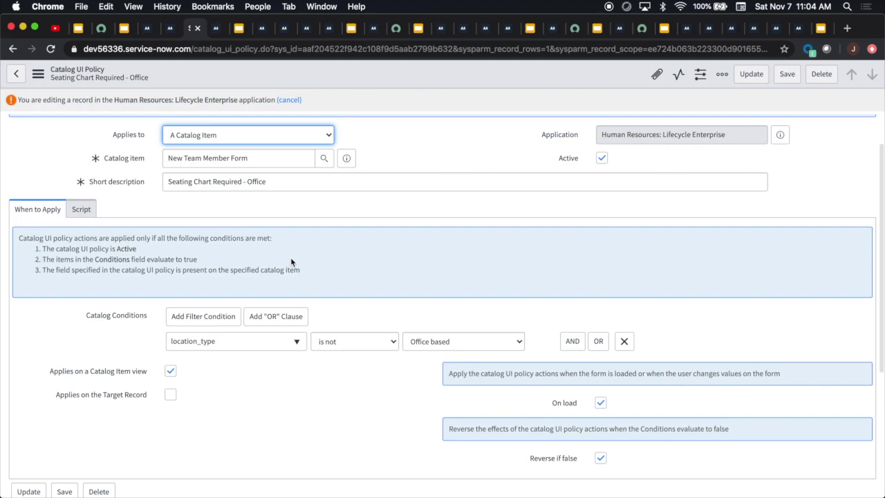
{"action": "scroll", "coordinate": [291, 261], "scroll_direction": "down", "scroll_amount": 8}
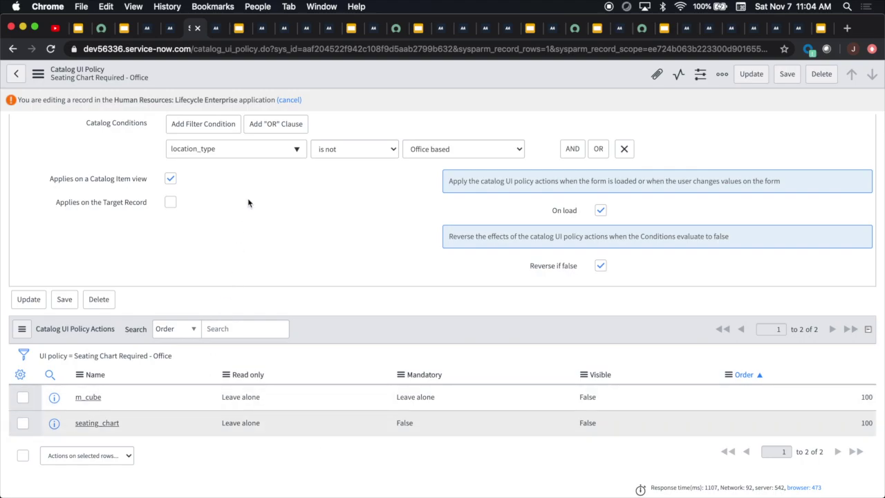
{"action": "scroll", "coordinate": [247, 202], "scroll_direction": "up", "scroll_amount": 2}
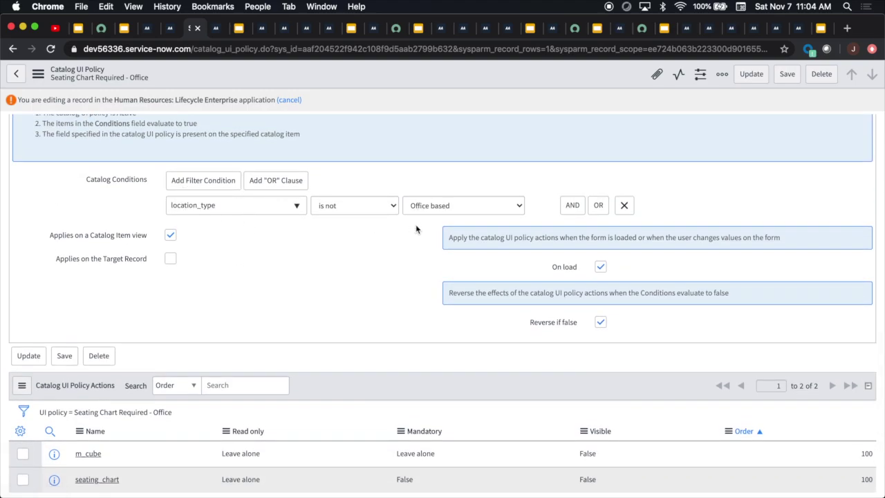
{"action": "scroll", "coordinate": [225, 352], "scroll_direction": "down", "scroll_amount": 2}
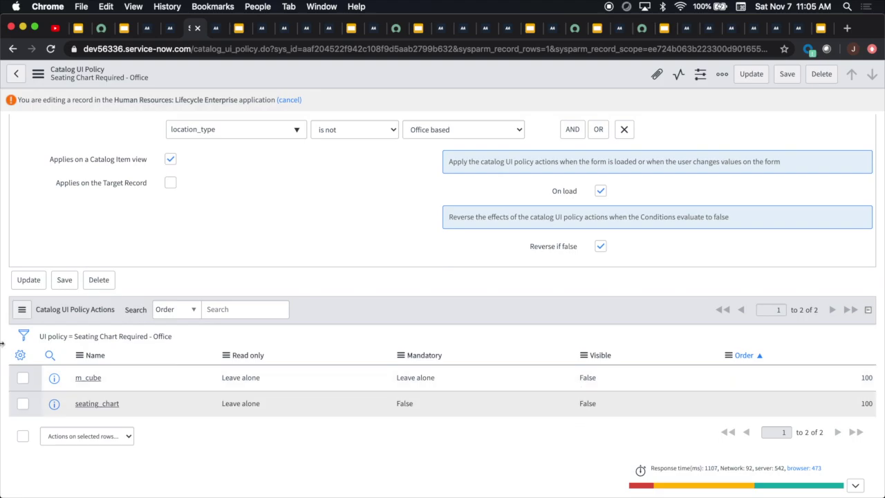
Step: Inspect the seating_chart catalog UI policy action and return to the parent policy's conditions
{"action": "left_click", "coordinate": [85, 405]}
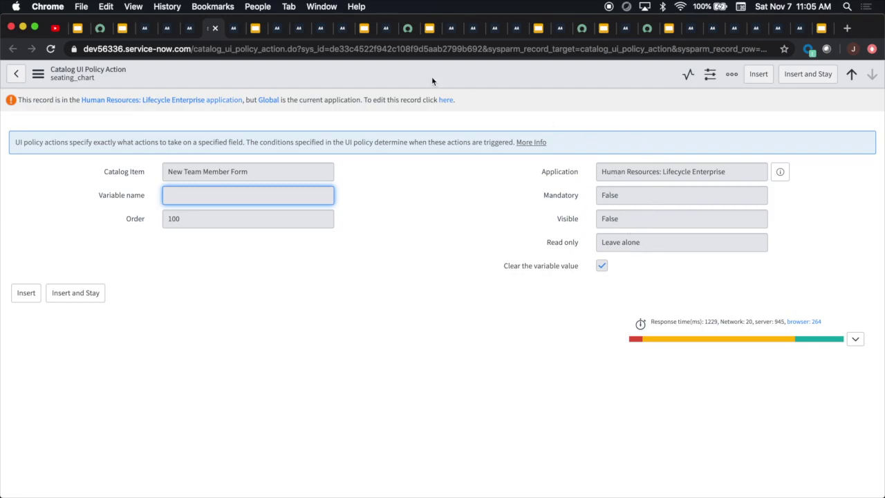
{"action": "left_click", "coordinate": [213, 29]}
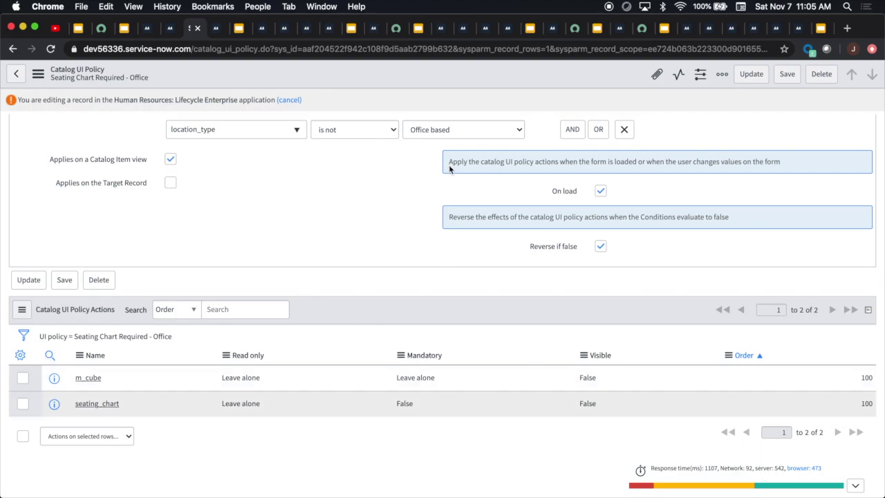
{"action": "scroll", "coordinate": [449, 169], "scroll_direction": "up", "scroll_amount": 3}
{"action": "scroll", "coordinate": [422, 167], "scroll_direction": "down", "scroll_amount": 2}
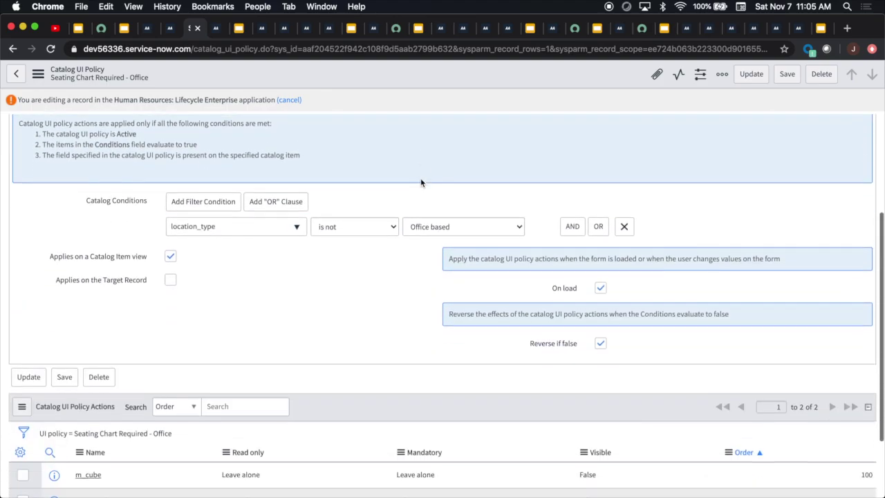
Step: Reload the portal's New Team Member Form, discarding its entries, and set the Location type to Office based
{"action": "left_click", "coordinate": [332, 30]}
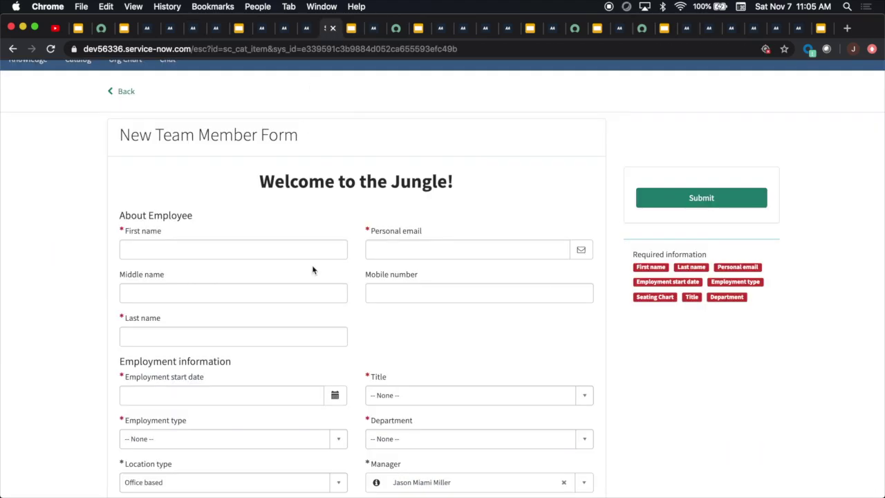
{"action": "scroll", "coordinate": [312, 270], "scroll_direction": "down", "scroll_amount": 3}
{"action": "left_click", "coordinate": [51, 49]}
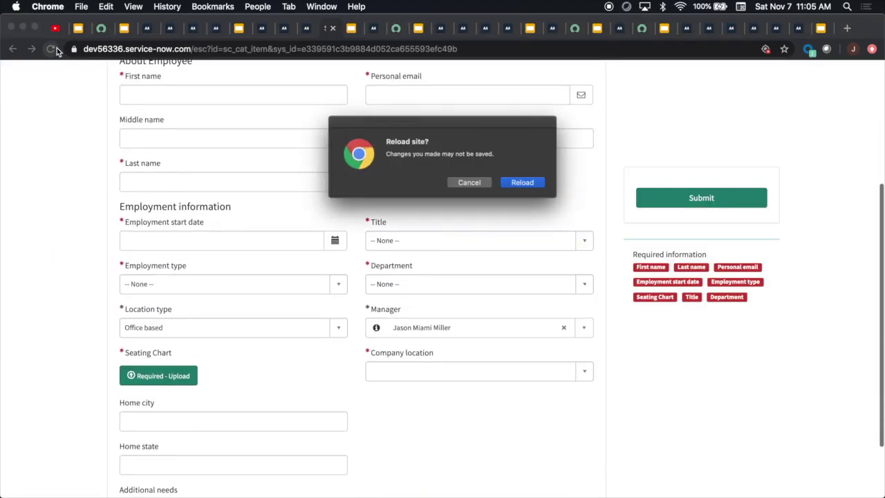
{"action": "left_click", "coordinate": [530, 185]}
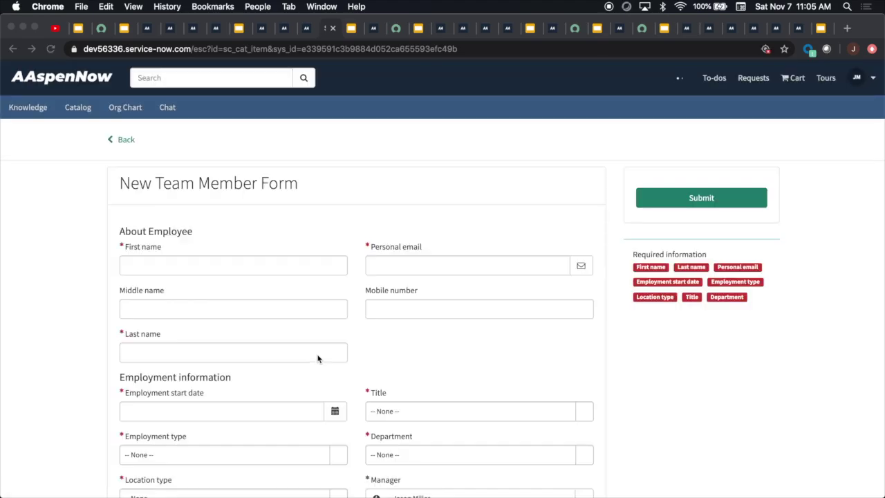
{"action": "scroll", "coordinate": [318, 358], "scroll_direction": "down", "scroll_amount": 5}
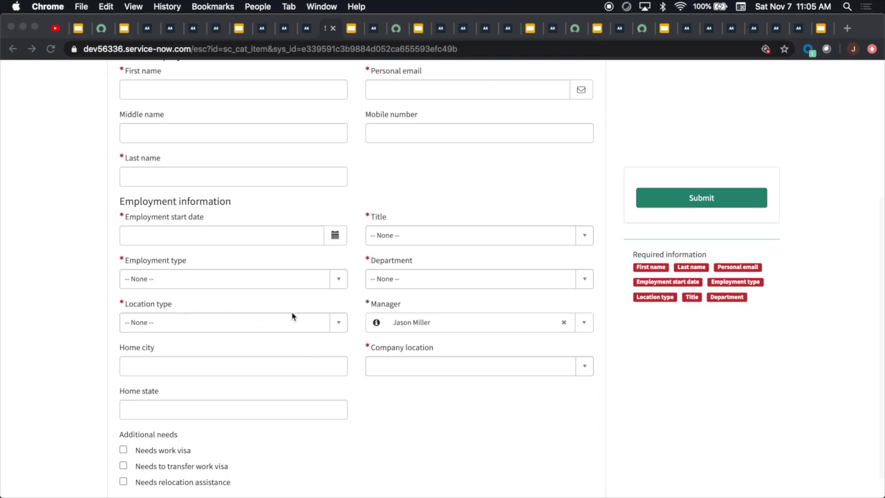
{"action": "left_click", "coordinate": [254, 319]}
{"action": "left_click", "coordinate": [218, 392]}
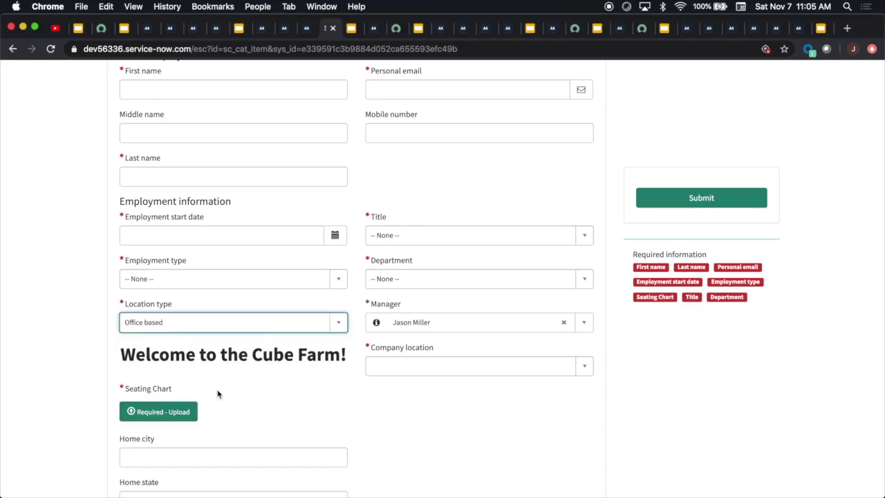
Step: Examine the rich text label above the Seating Chart field and the one at the start of the portal form
{"action": "left_click_drag", "start_coordinate": [124, 356], "coordinate": [351, 355]}
{"action": "left_click", "coordinate": [350, 355]}
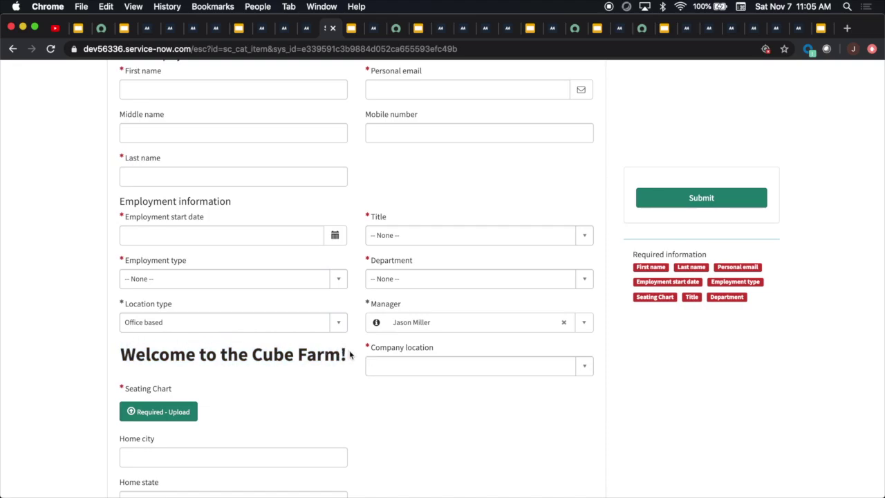
{"action": "left_click_drag", "start_coordinate": [350, 354], "coordinate": [144, 336]}
{"action": "scroll", "coordinate": [316, 326], "scroll_direction": "up", "scroll_amount": 3}
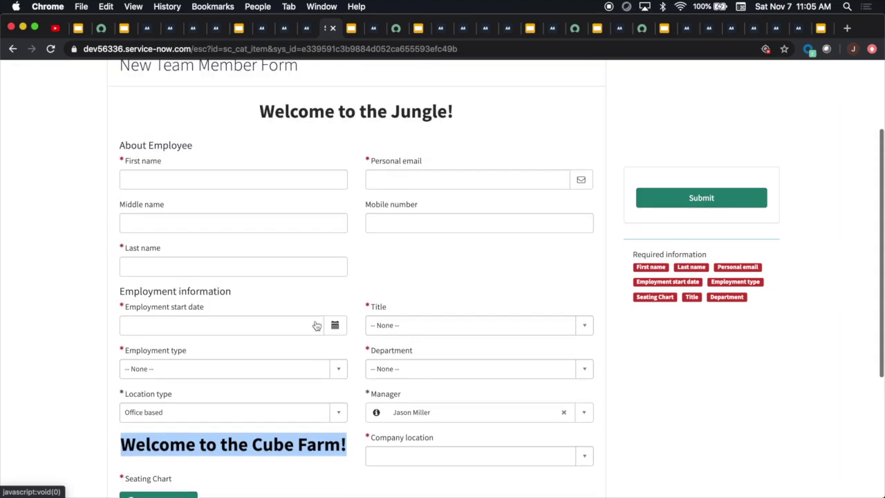
{"action": "scroll", "coordinate": [316, 326], "scroll_direction": "up", "scroll_amount": 2}
{"action": "scroll", "coordinate": [372, 289], "scroll_direction": "down", "scroll_amount": 5}
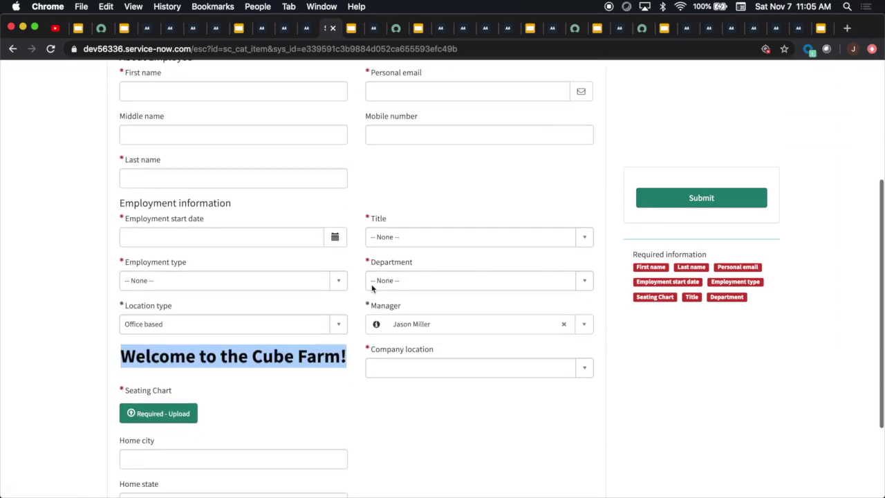
{"action": "scroll", "coordinate": [373, 289], "scroll_direction": "down", "scroll_amount": 1}
{"action": "left_click", "coordinate": [353, 313]}
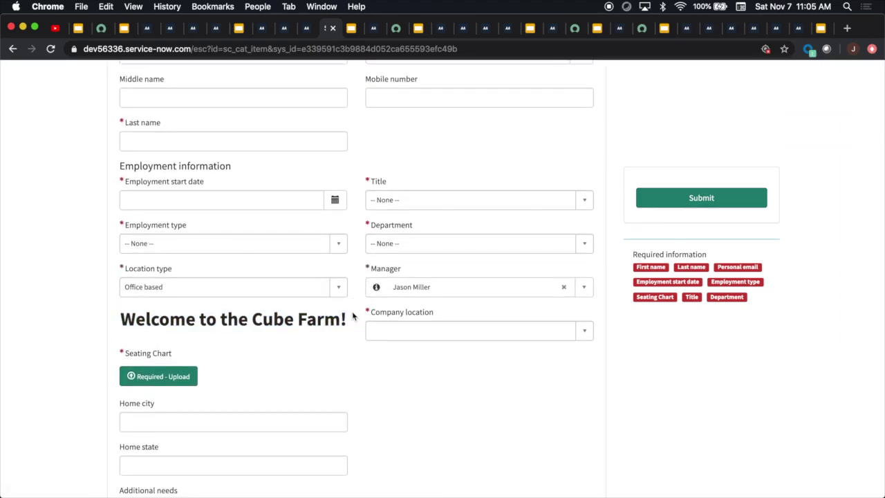
{"action": "scroll", "coordinate": [353, 316], "scroll_direction": "up", "scroll_amount": 6}
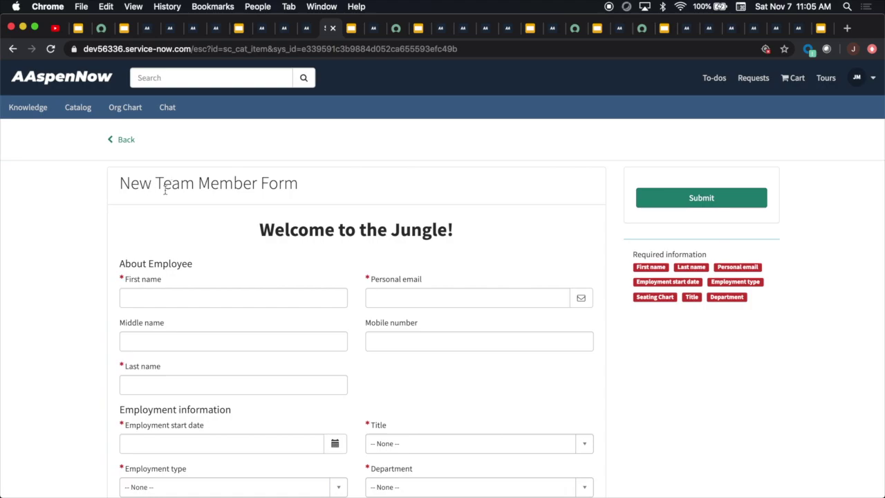
Step: Try to save the New Team Member Form record producer with an empty Name and reload the portal form to check its title
{"action": "left_click_drag", "start_coordinate": [315, 185], "coordinate": [116, 171]}
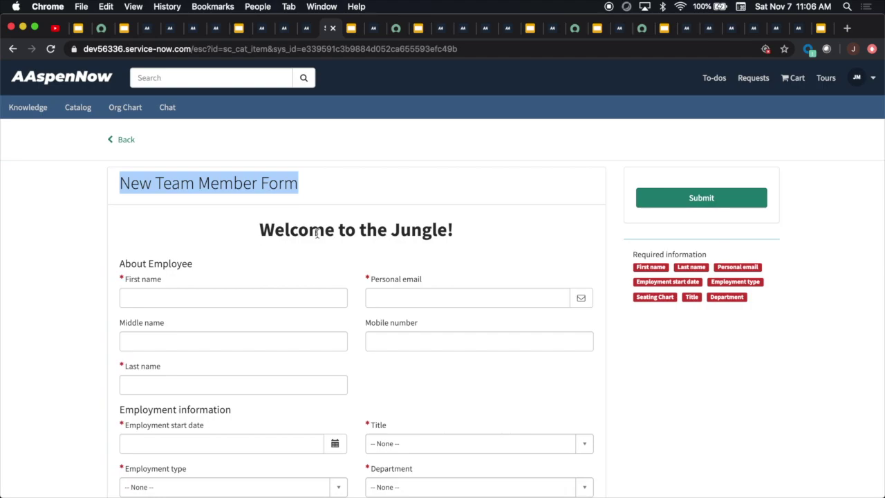
{"action": "left_click", "coordinate": [146, 29]}
{"action": "left_click", "coordinate": [166, 28]}
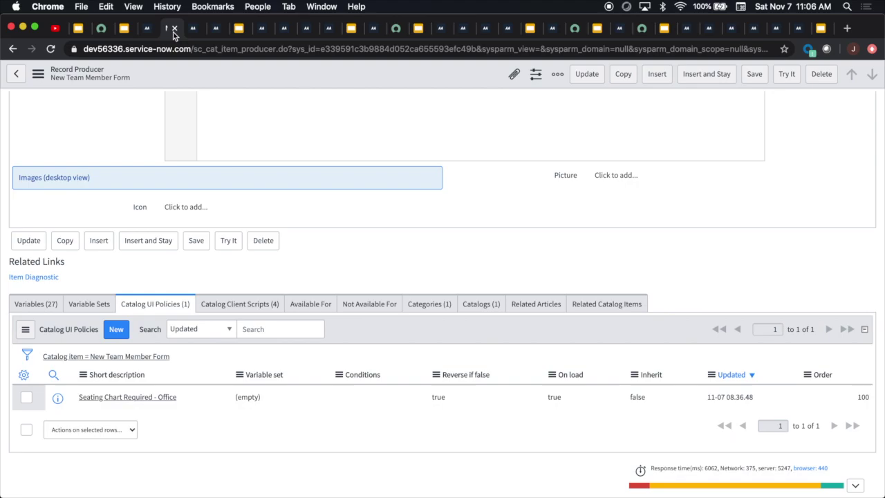
{"action": "scroll", "coordinate": [220, 146], "scroll_direction": "up", "scroll_amount": 10}
{"action": "scroll", "coordinate": [219, 146], "scroll_direction": "up", "scroll_amount": 2}
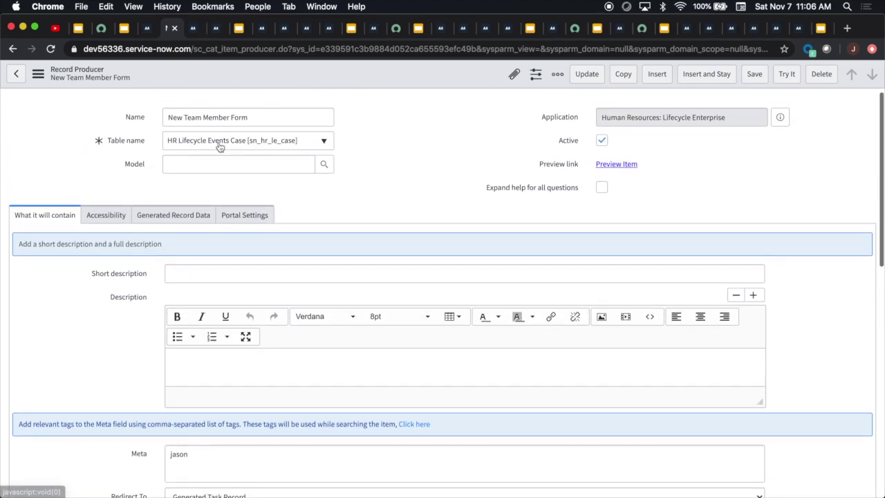
{"action": "left_click_drag", "start_coordinate": [252, 118], "coordinate": [158, 116]}
{"action": "key", "text": "BackSpace"}
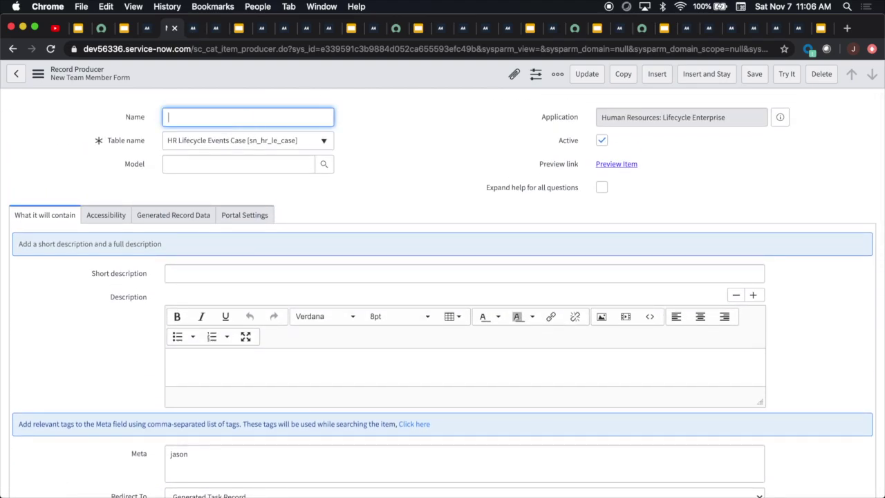
{"action": "left_click", "coordinate": [39, 74]}
{"action": "left_click", "coordinate": [58, 84]}
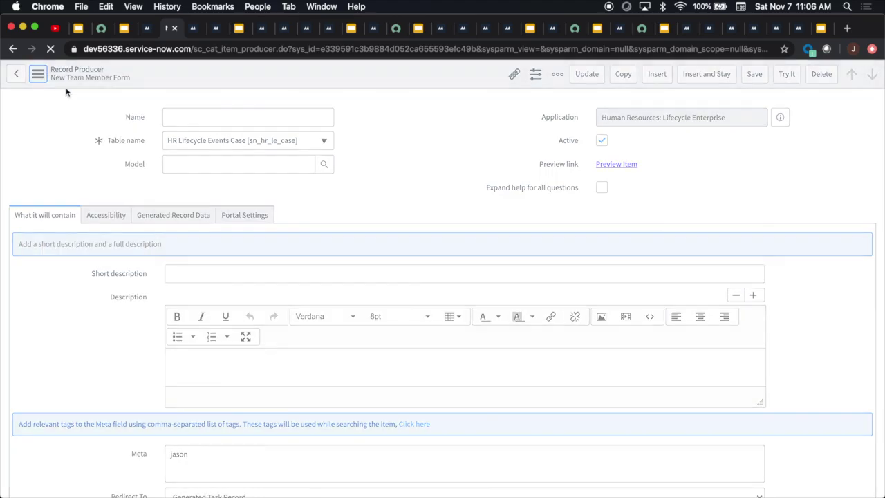
{"action": "left_click", "coordinate": [331, 31]}
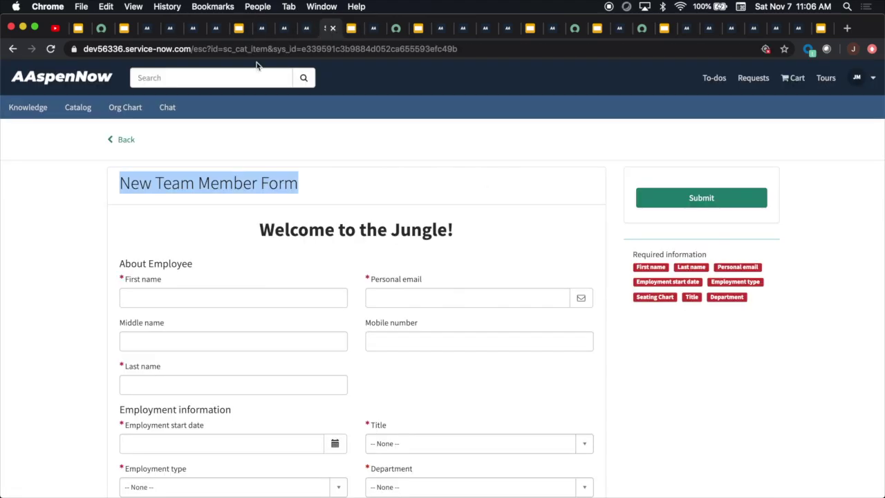
{"action": "left_click", "coordinate": [51, 48]}
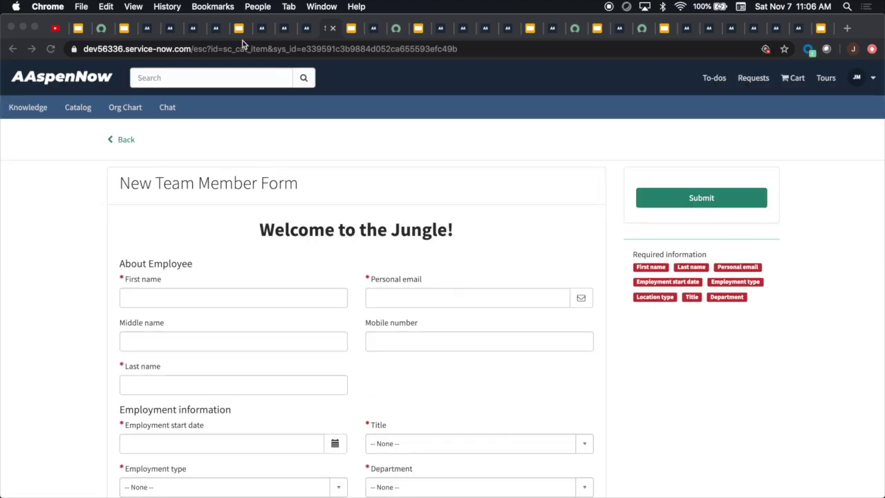
Step: Reopen New Team Member Form from the Record Producers list and enable editing in the Human Resources: Lifecycle Enterprise scope
{"action": "left_click", "coordinate": [147, 27]}
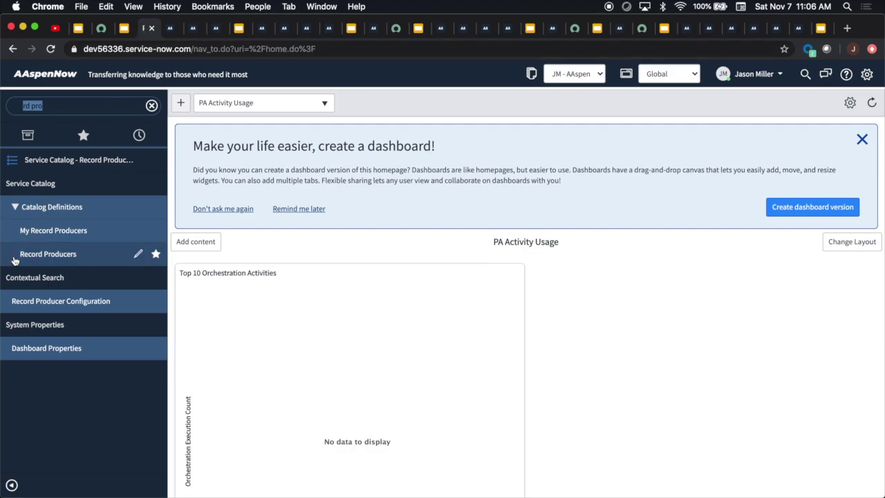
{"action": "left_click", "coordinate": [52, 255]}
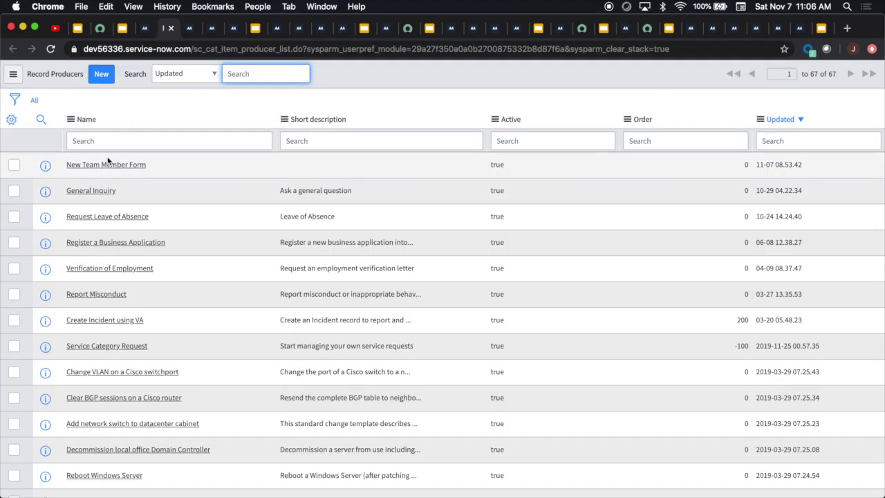
{"action": "left_click", "coordinate": [104, 165]}
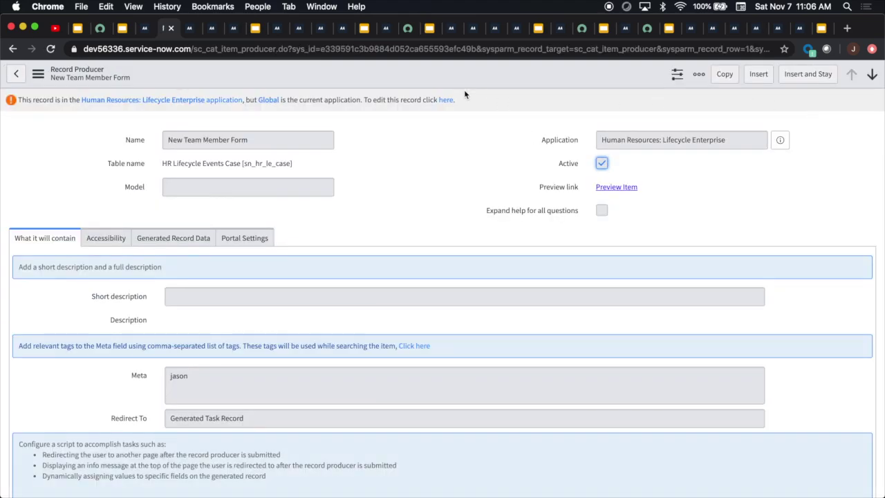
{"action": "left_click", "coordinate": [445, 100]}
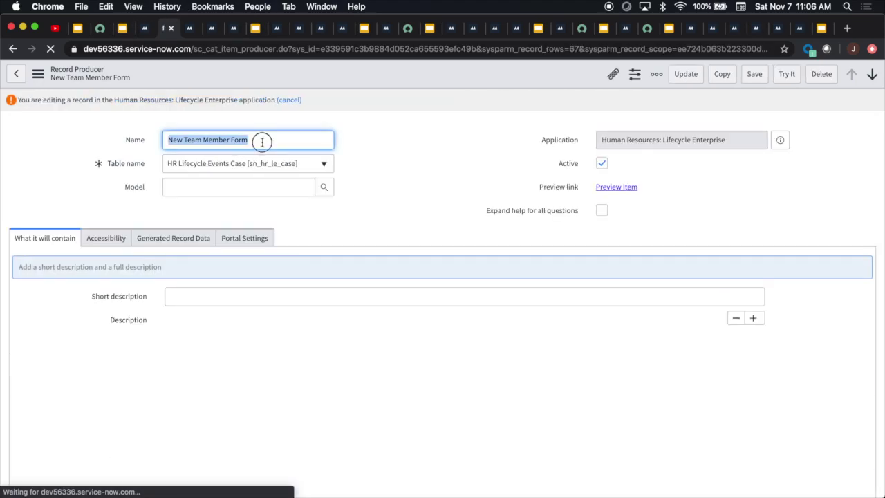
Step: Clear the Name of the New Team Member Form record producer and save the record
{"action": "key", "text": "BackSpace"}
{"action": "key", "text": "BackSpace"}
{"action": "key", "text": "BackSpace"}
{"action": "key", "text": "BackSpace"}
{"action": "key", "text": "BackSpace"}
{"action": "key", "text": "BackSpace"}
{"action": "key", "text": "BackSpace"}
{"action": "key", "text": "BackSpace"}
{"action": "key", "text": "BackSpace"}
{"action": "key", "text": "BackSpace"}
{"action": "key", "text": "BackSpace"}
{"action": "key", "text": "BackSpace"}
{"action": "key", "text": "BackSpace"}
{"action": "key", "text": "BackSpace"}
{"action": "key", "text": "BackSpace"}
{"action": "key", "text": "BackSpace"}
{"action": "key", "text": "BackSpace"}
{"action": "key", "text": "BackSpace"}
{"action": "key", "text": "BackSpace"}
{"action": "key", "text": "BackSpace"}
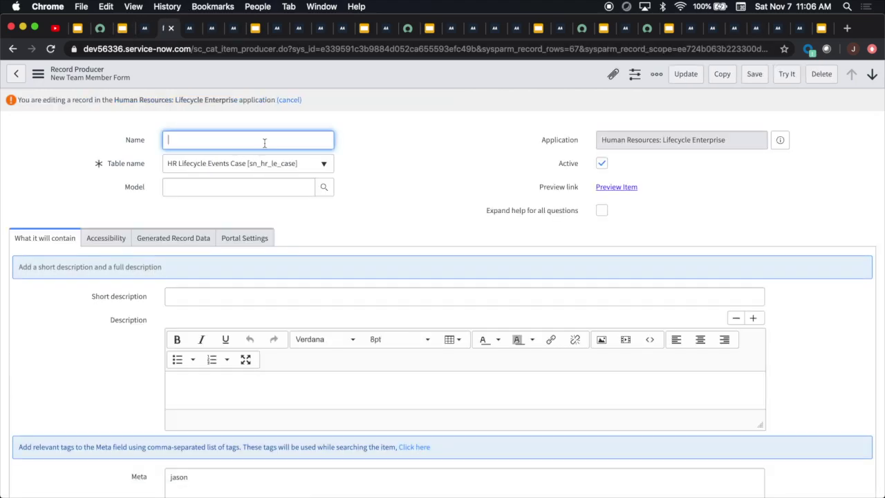
{"action": "left_click", "coordinate": [755, 74]}
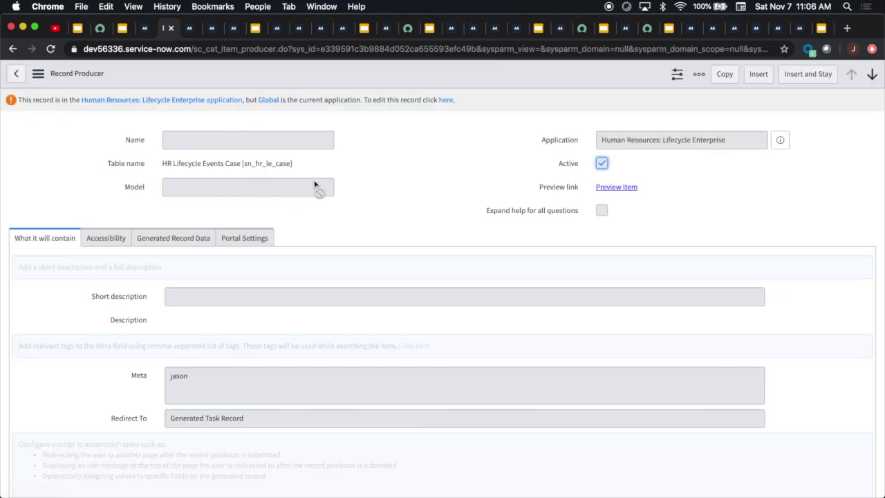
Step: Search the employee portal for the record producer's Meta tag, limit the results to Catalogs, and open the unnamed item
{"action": "left_click", "coordinate": [343, 30]}
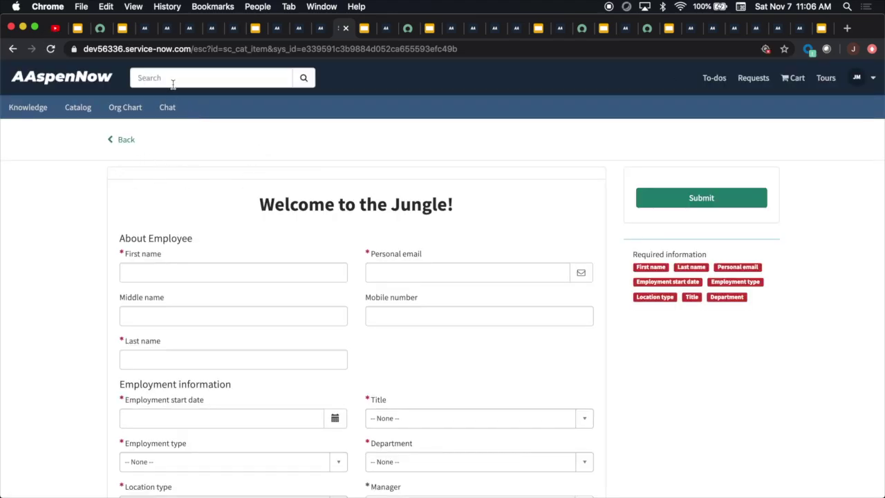
{"action": "left_click", "coordinate": [47, 79]}
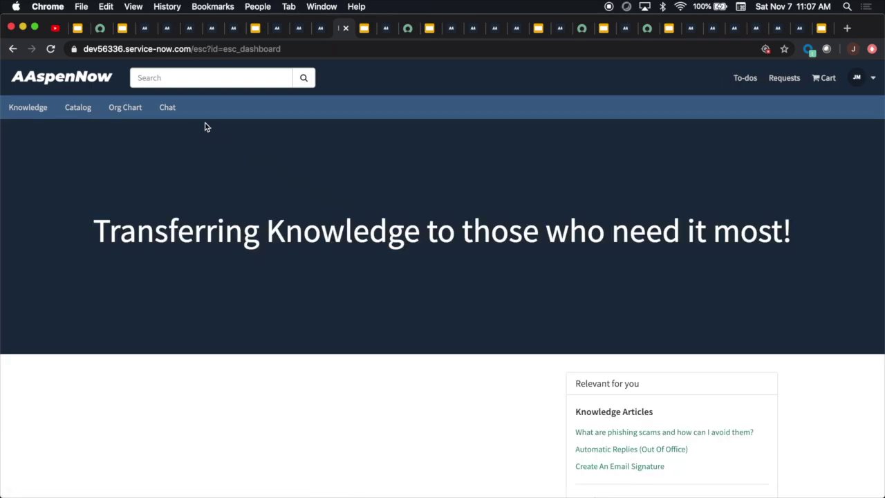
{"action": "left_click", "coordinate": [193, 78]}
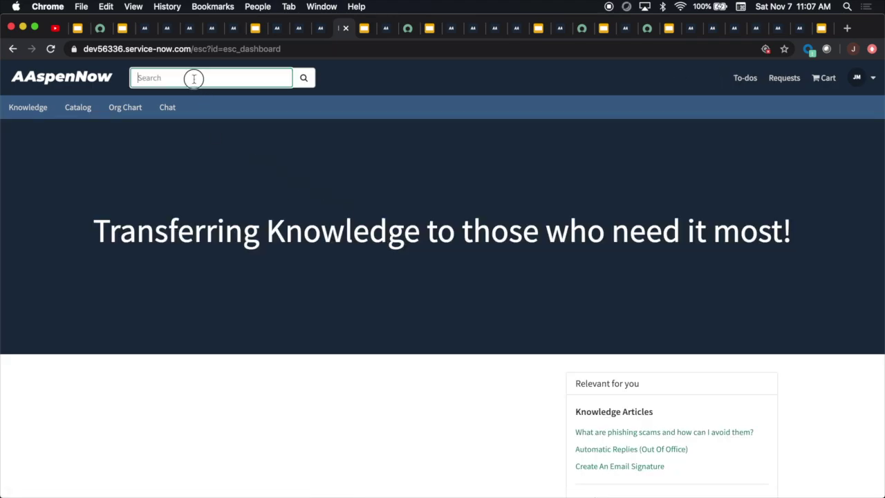
{"action": "type", "text": "jason"}
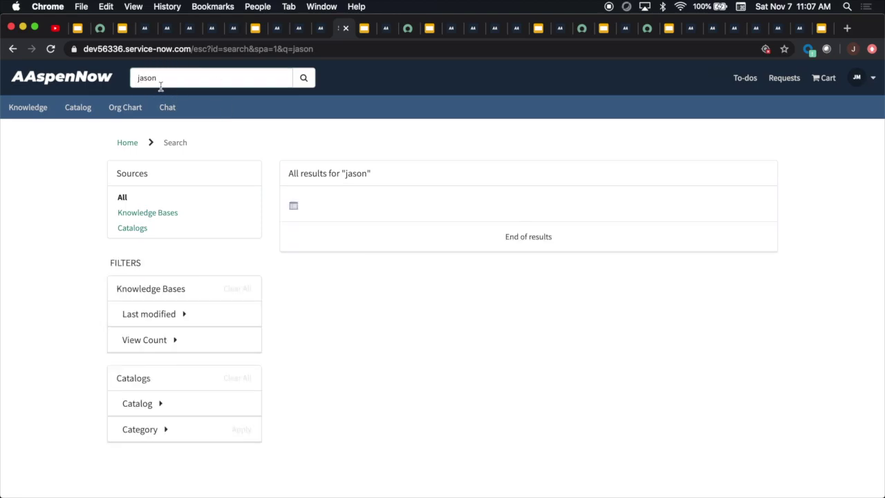
{"action": "left_click", "coordinate": [131, 229]}
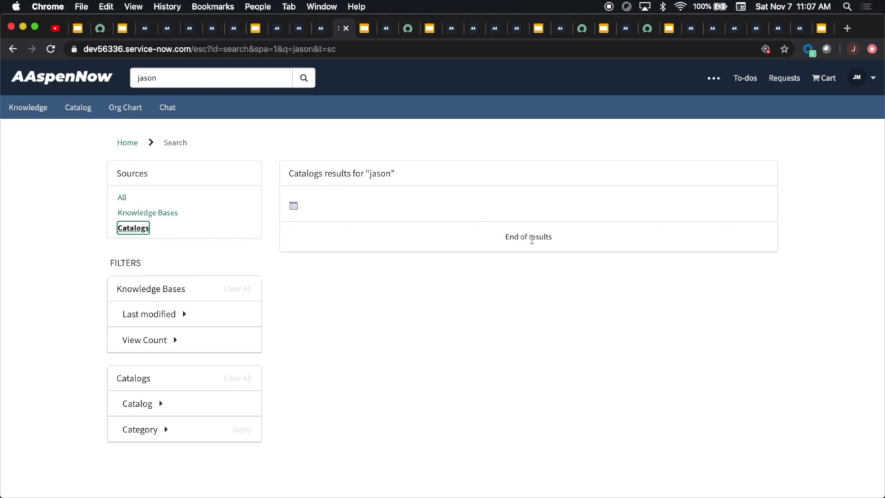
{"action": "left_click", "coordinate": [295, 208]}
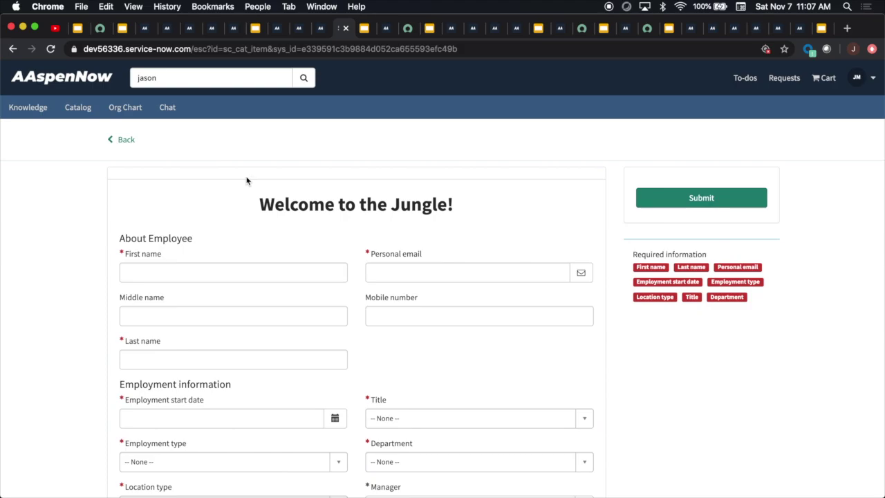
Step: Show the Agent Workspace Email Client slide, then locate the Agent Workspace Home module in the ServiceNow navigator
{"action": "left_click", "coordinate": [365, 28]}
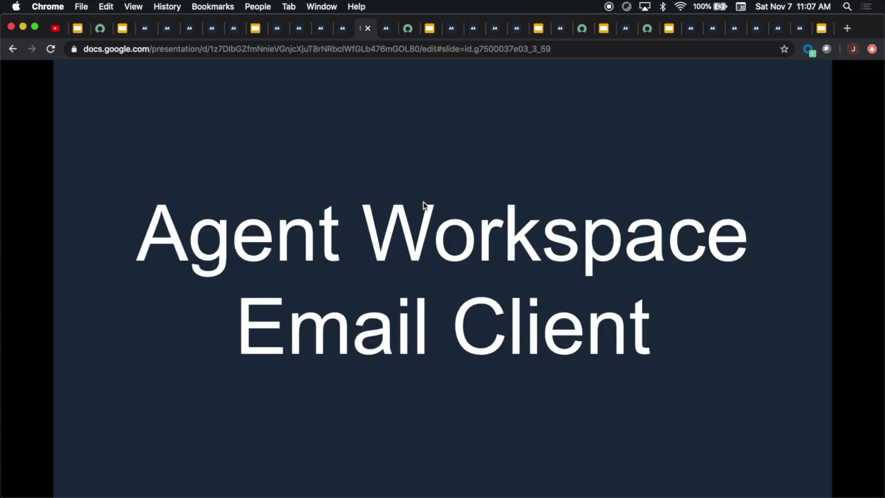
{"action": "mouse_move", "coordinate": [698, 438]}
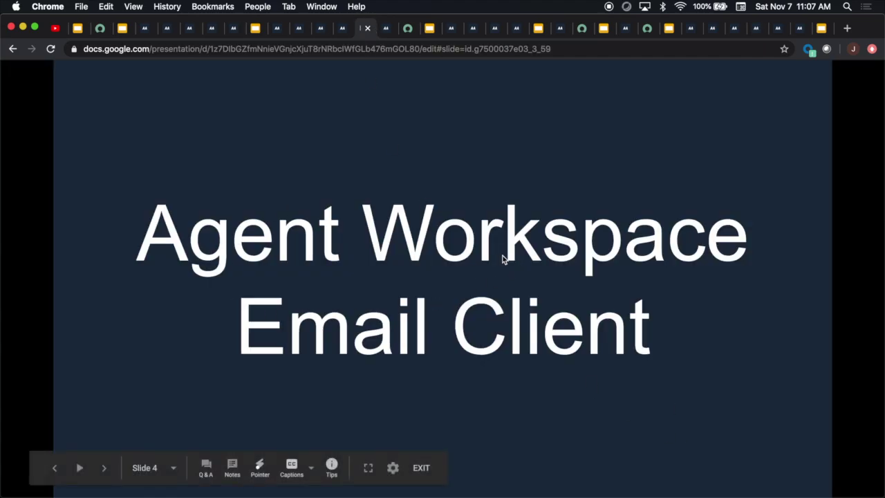
{"action": "left_click", "coordinate": [384, 32]}
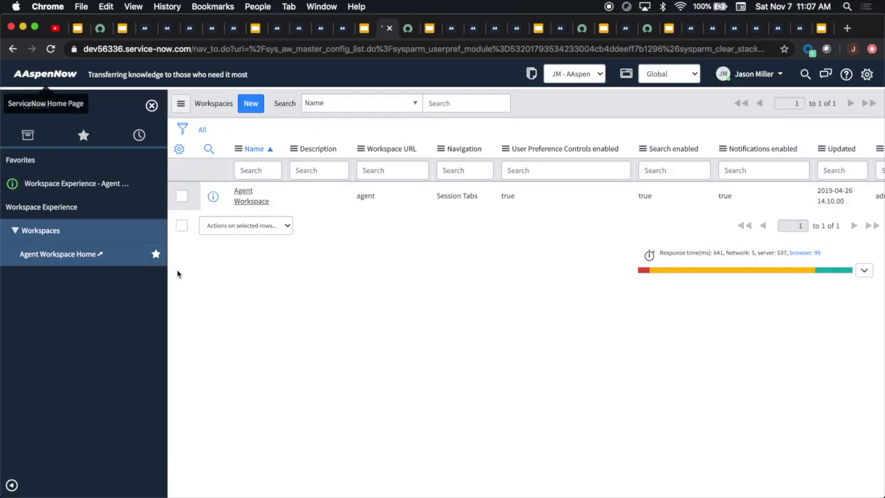
{"action": "left_click", "coordinate": [115, 108]}
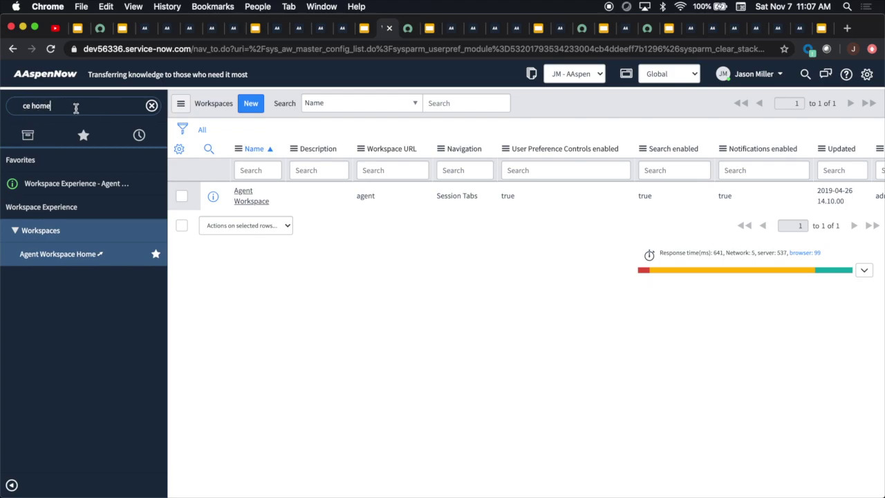
{"action": "left_click", "coordinate": [90, 265]}
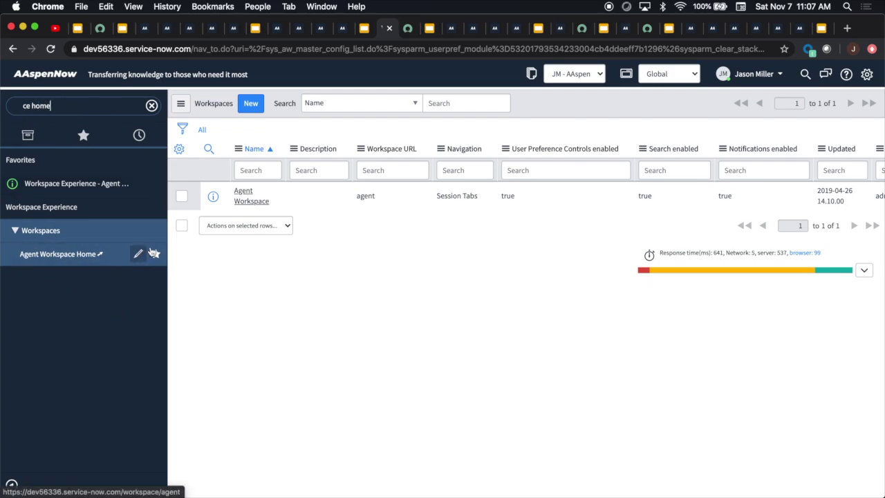
Step: Look at the Agent Workspace home page, return to incident INC0010004, and compose a new email draft from it
{"action": "left_click", "coordinate": [410, 30]}
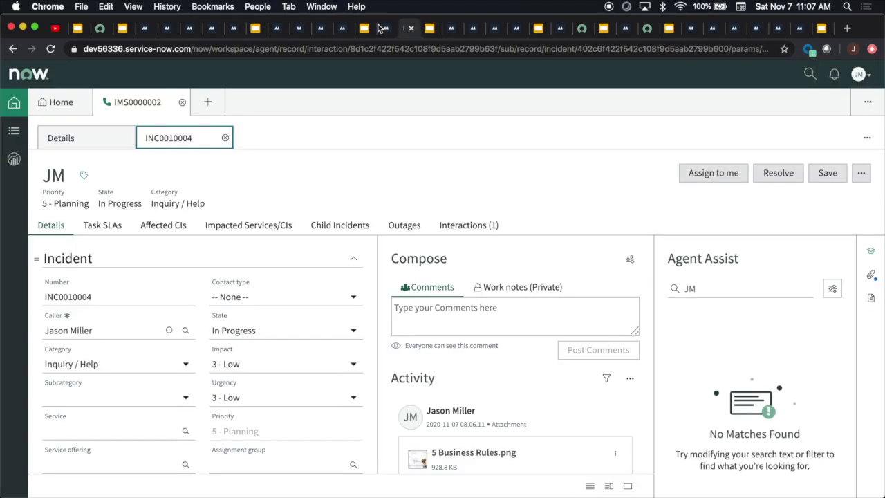
{"action": "left_click", "coordinate": [60, 102]}
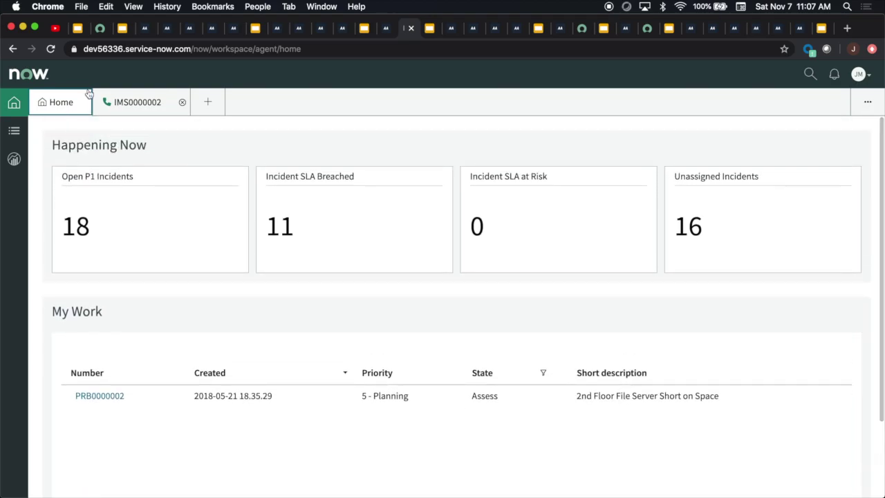
{"action": "left_click", "coordinate": [127, 102]}
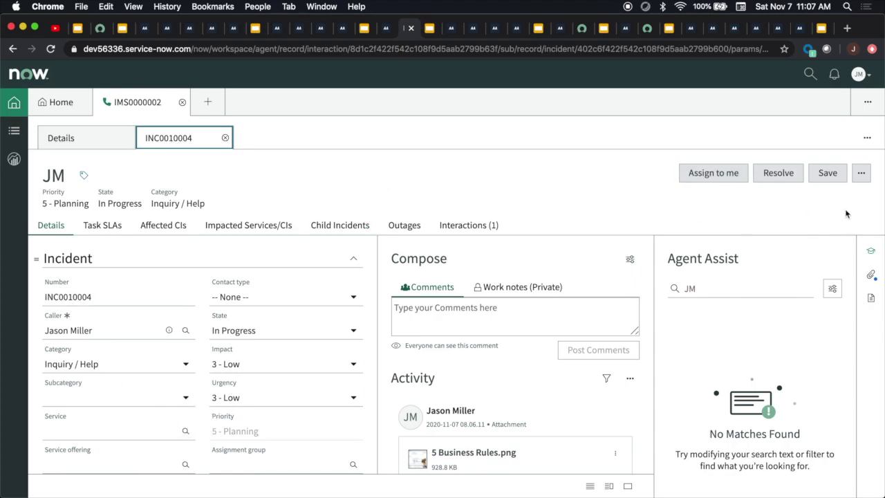
{"action": "left_click", "coordinate": [861, 172]}
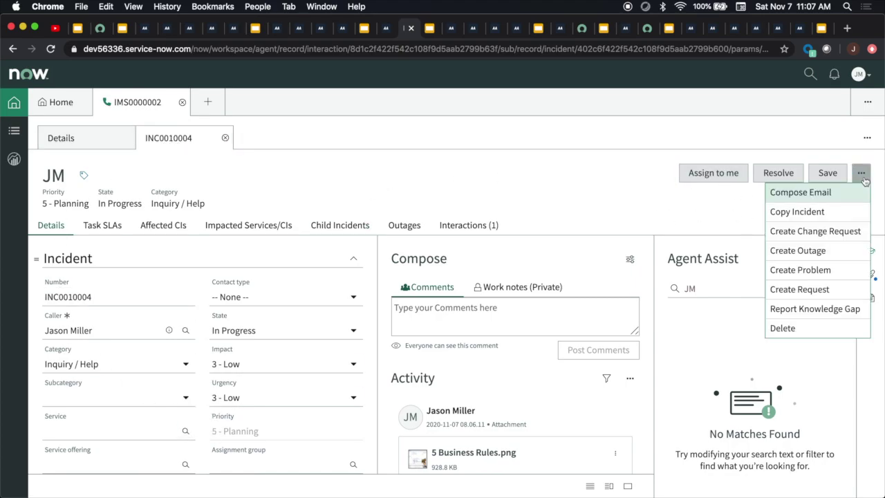
{"action": "left_click", "coordinate": [807, 194]}
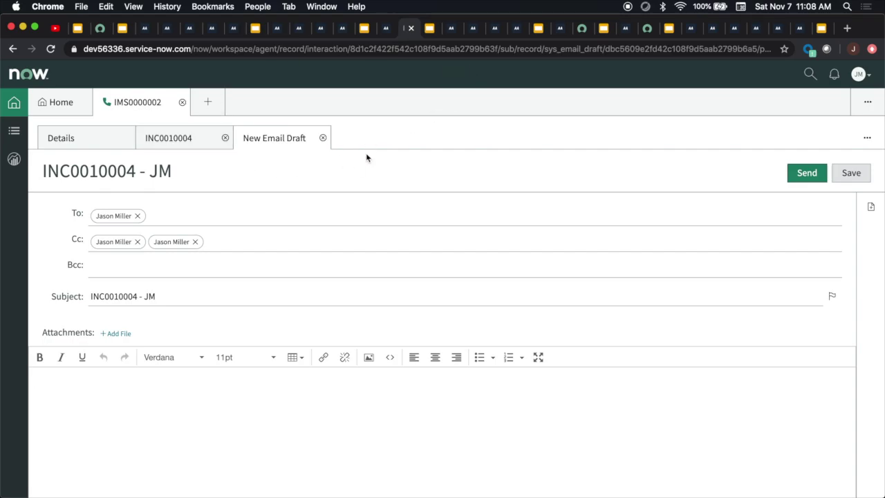
Step: Show the System (Email) Address Filter slide, both address filter lists, and the Blockbuster email address filter record
{"action": "left_click", "coordinate": [431, 29]}
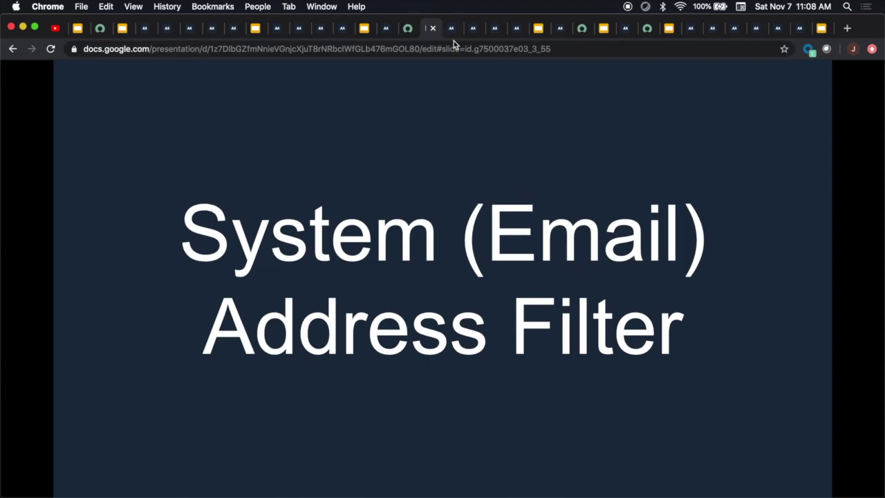
{"action": "left_click", "coordinate": [452, 31]}
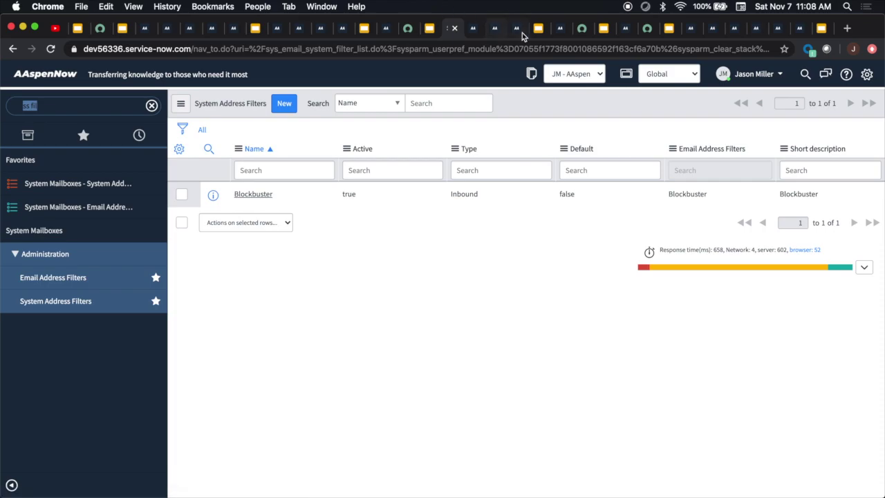
{"action": "left_click", "coordinate": [501, 36]}
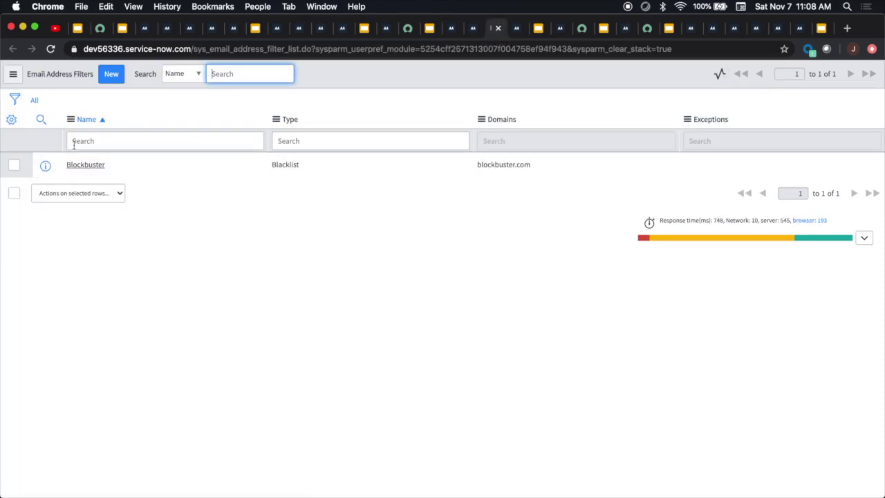
{"action": "left_click", "coordinate": [518, 29]}
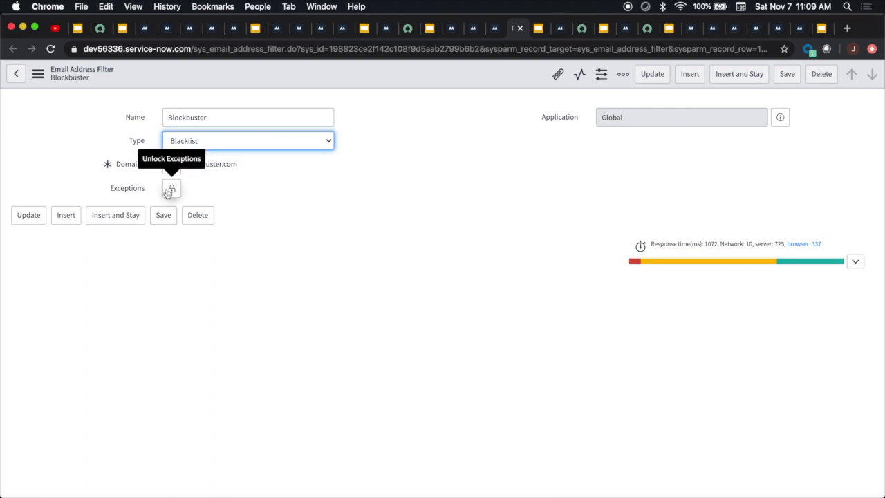
Step: Review the Blockbuster system address filter's Type options and the filter configuration note on blacklists and whitelists
{"action": "left_click", "coordinate": [471, 31]}
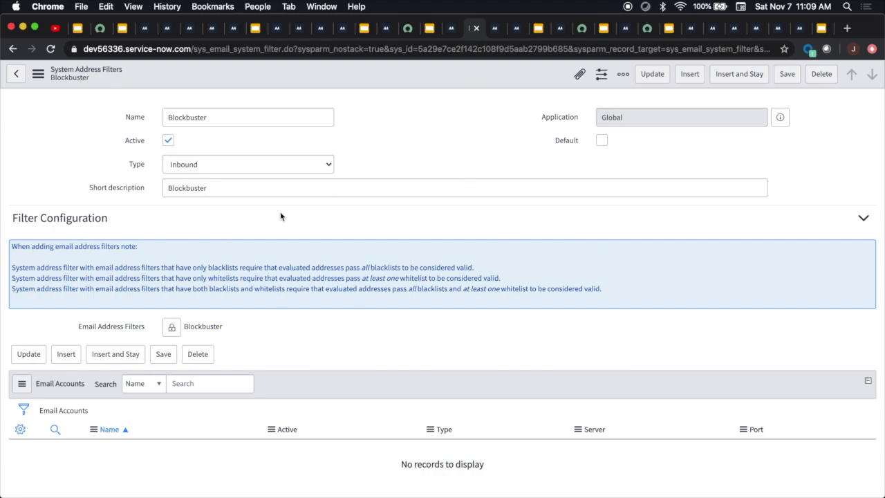
{"action": "left_click", "coordinate": [216, 170]}
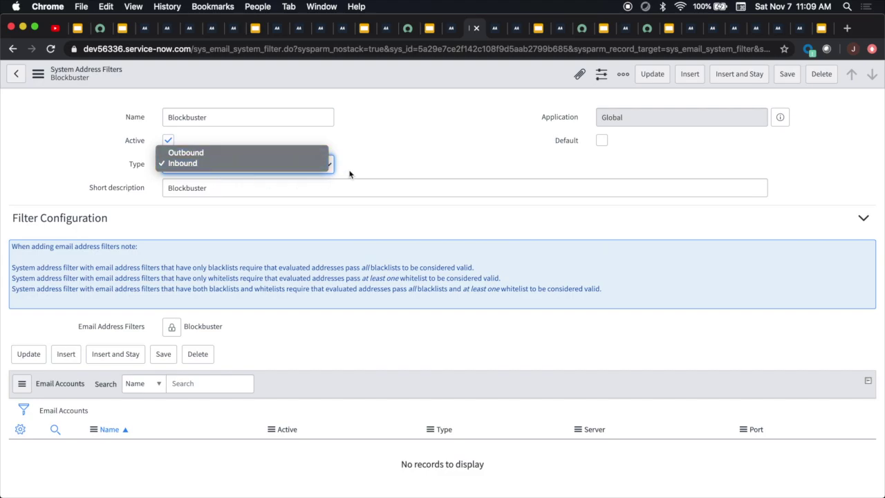
{"action": "left_click", "coordinate": [350, 173]}
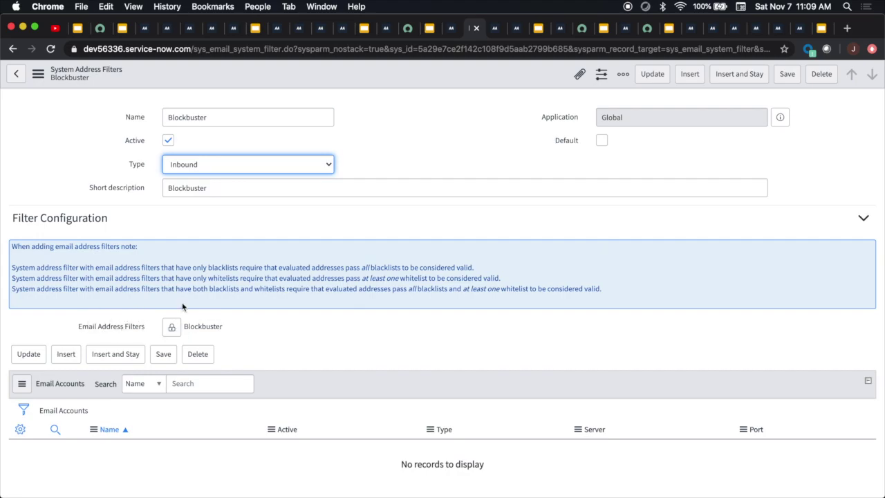
{"action": "left_click", "coordinate": [19, 250]}
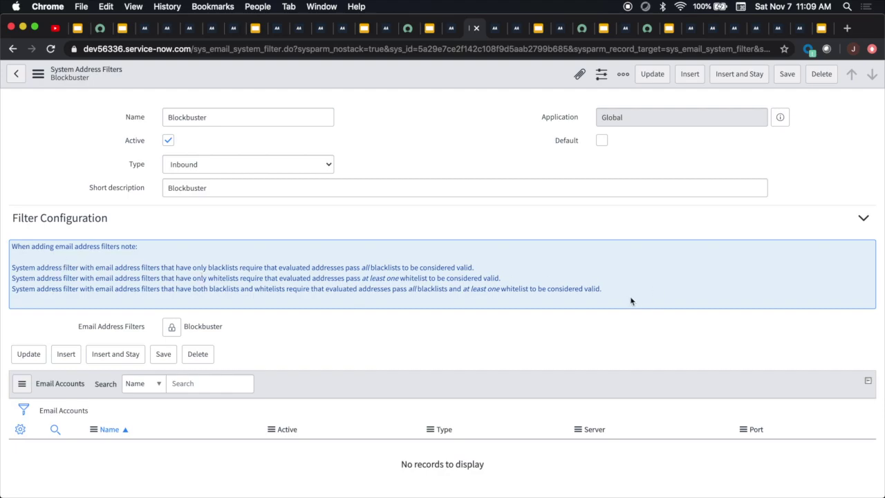
{"action": "left_click_drag", "start_coordinate": [620, 294], "coordinate": [17, 239]}
{"action": "left_click", "coordinate": [54, 266]}
{"action": "key", "text": "Tab"}
{"action": "left_click", "coordinate": [534, 67]}
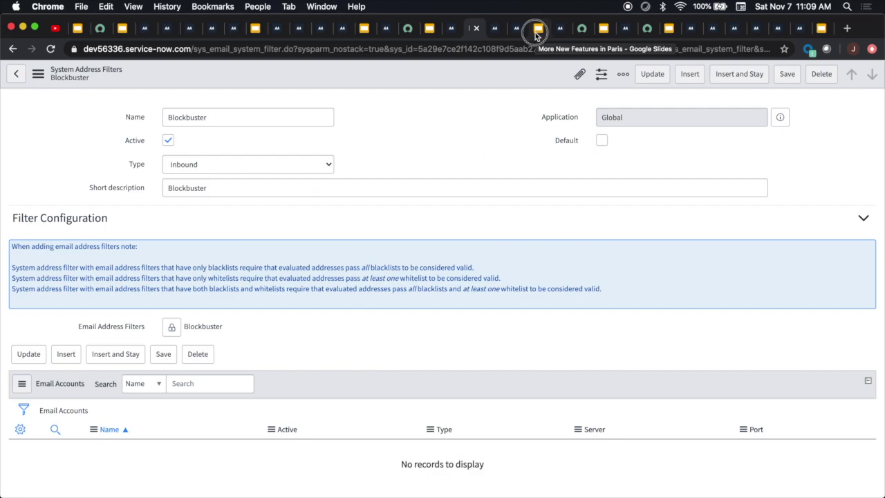
Step: Show the Copy an (Mobile) Applet slide, the Applets list with the Studio module, and the JM - List applet in Studio
{"action": "left_click", "coordinate": [536, 32]}
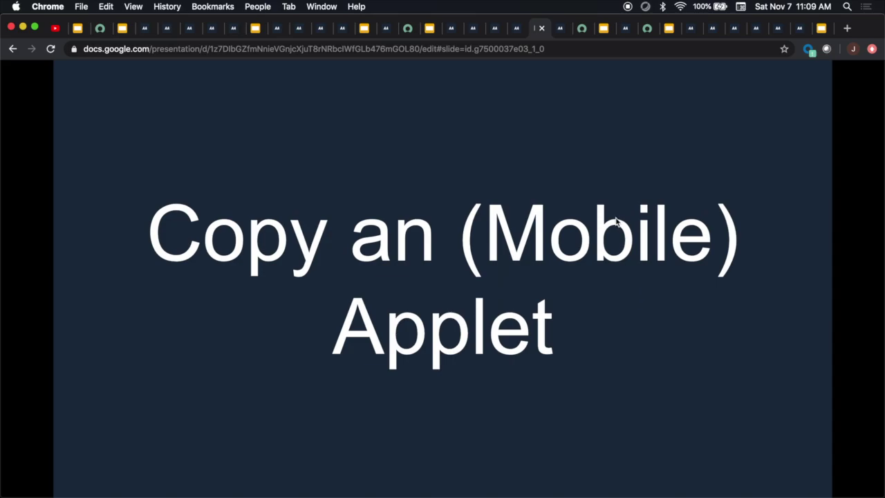
{"action": "left_click", "coordinate": [557, 29]}
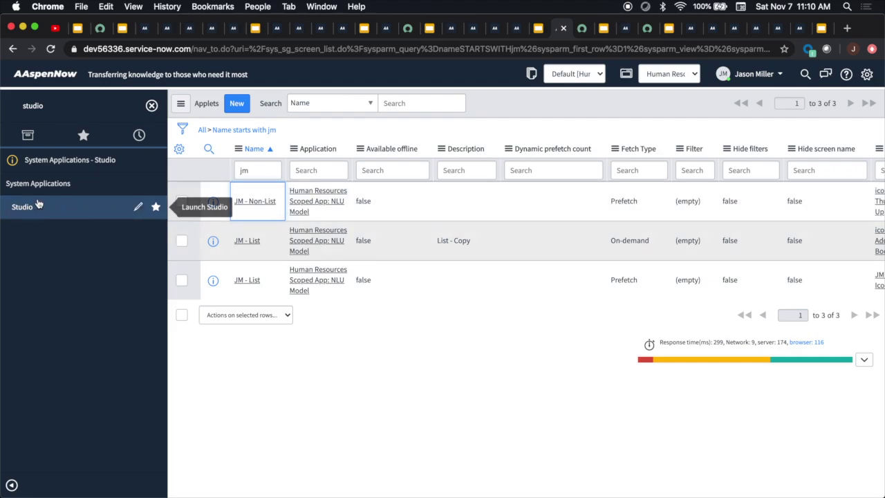
{"action": "left_click", "coordinate": [578, 28]}
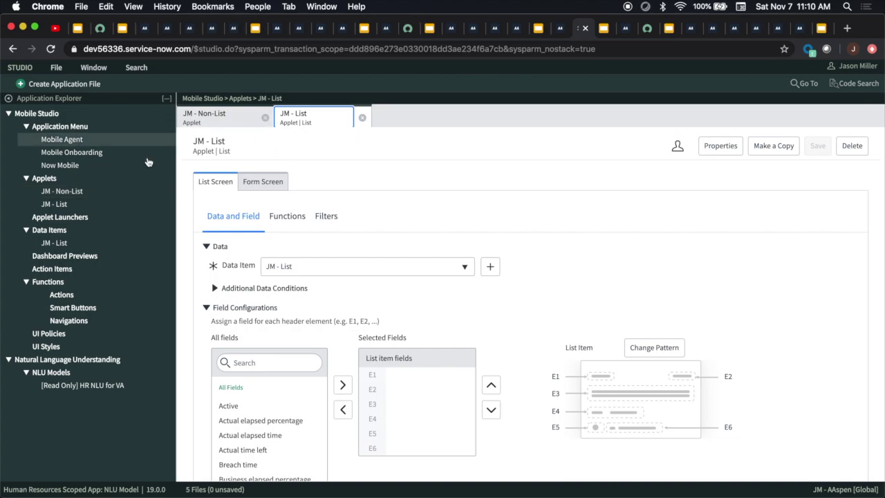
Step: Compare the JM - Non-List applet with JM - List, and make a copy of JM - List named JM - List Copy
{"action": "left_click", "coordinate": [218, 123]}
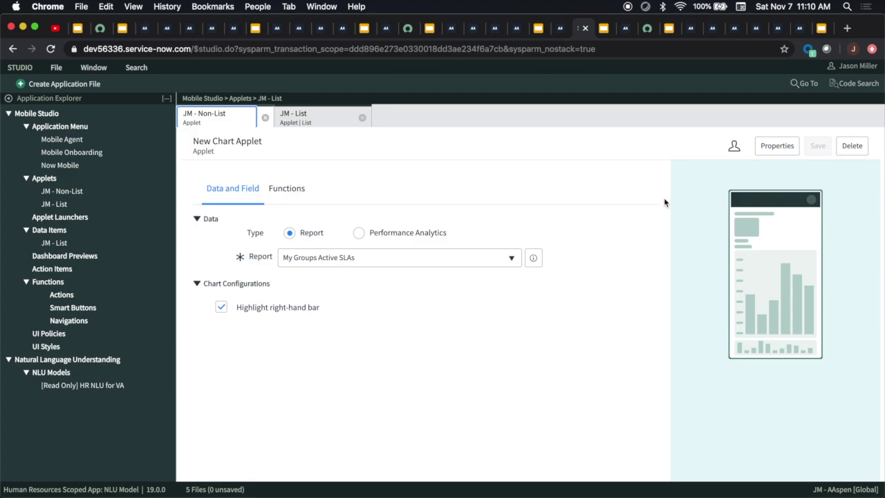
{"action": "left_click", "coordinate": [304, 116]}
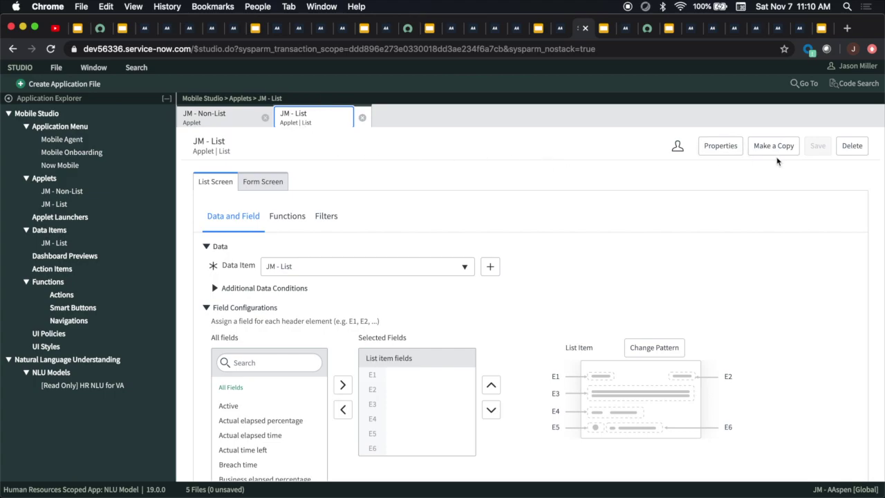
{"action": "scroll", "coordinate": [533, 168], "scroll_direction": "down", "scroll_amount": 3}
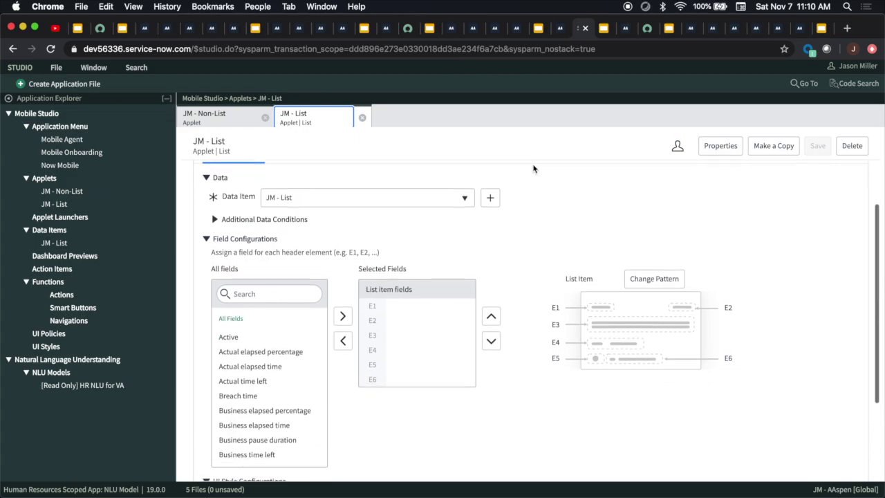
{"action": "scroll", "coordinate": [850, 188], "scroll_direction": "up", "scroll_amount": 3}
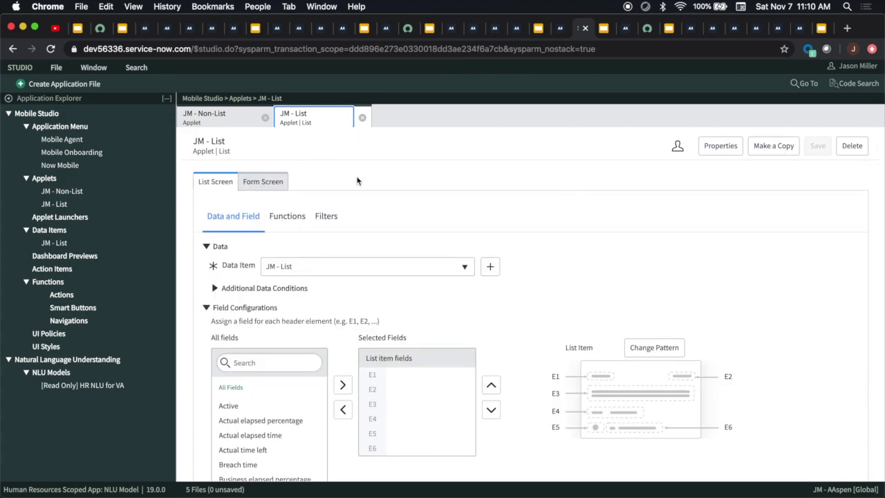
{"action": "left_click", "coordinate": [784, 147]}
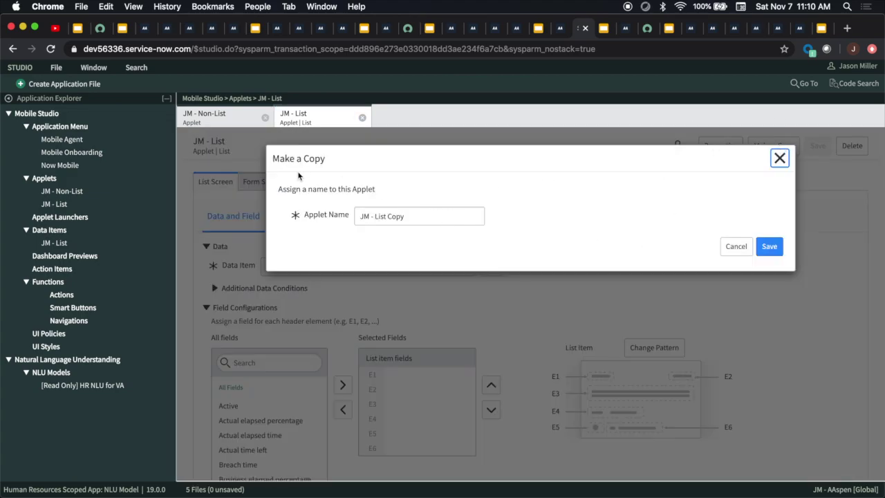
{"action": "left_click", "coordinate": [768, 246]}
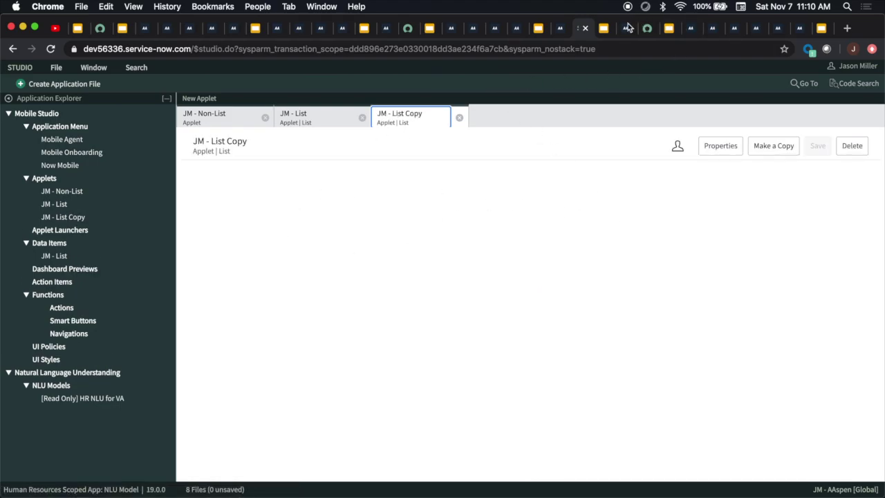
Step: Show the Send SMS Flow Designer slide and review the channels and categories in the System Settings notification preferences
{"action": "left_click", "coordinate": [605, 31]}
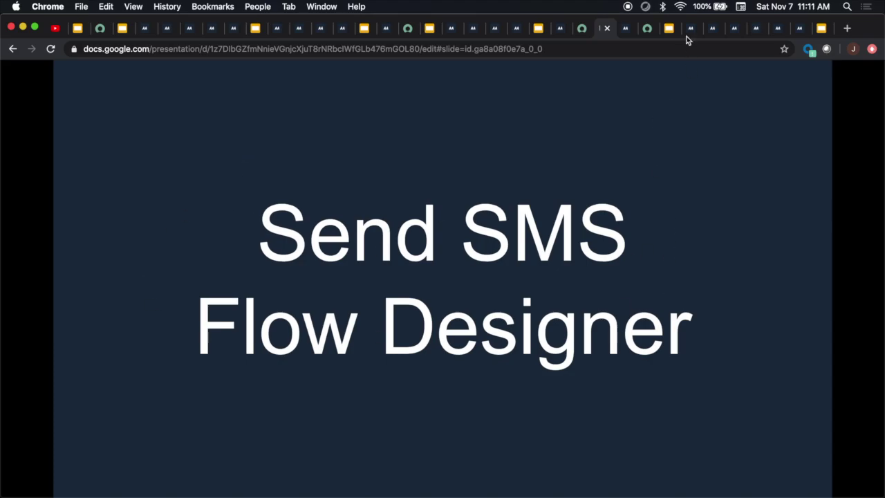
{"action": "left_click", "coordinate": [626, 27]}
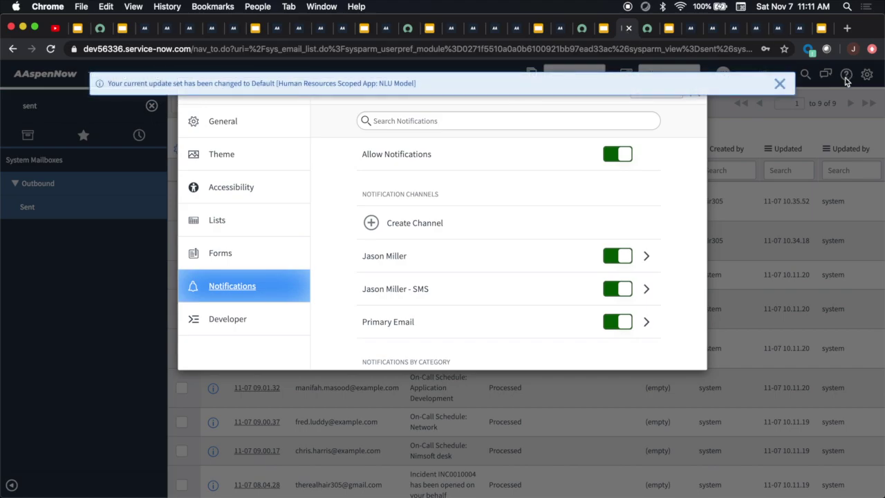
{"action": "left_click", "coordinate": [780, 83]}
{"action": "scroll", "coordinate": [509, 291], "scroll_direction": "down", "scroll_amount": 15}
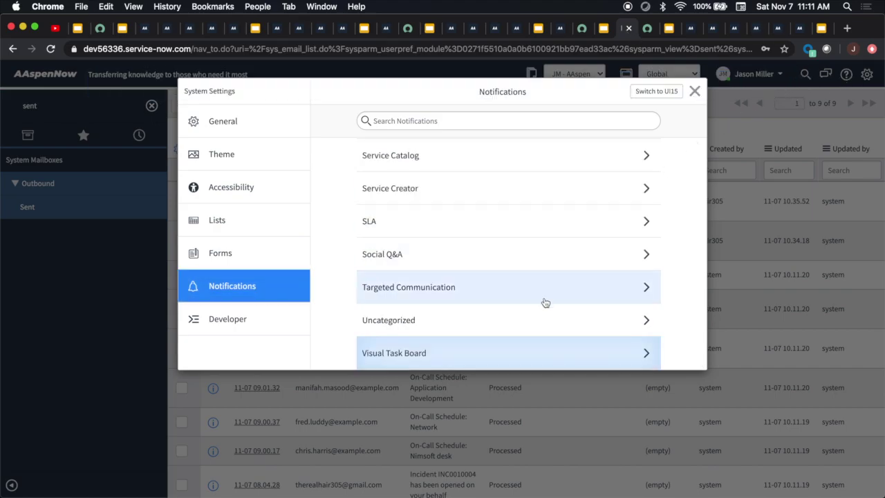
{"action": "scroll", "coordinate": [468, 221], "scroll_direction": "up", "scroll_amount": 15}
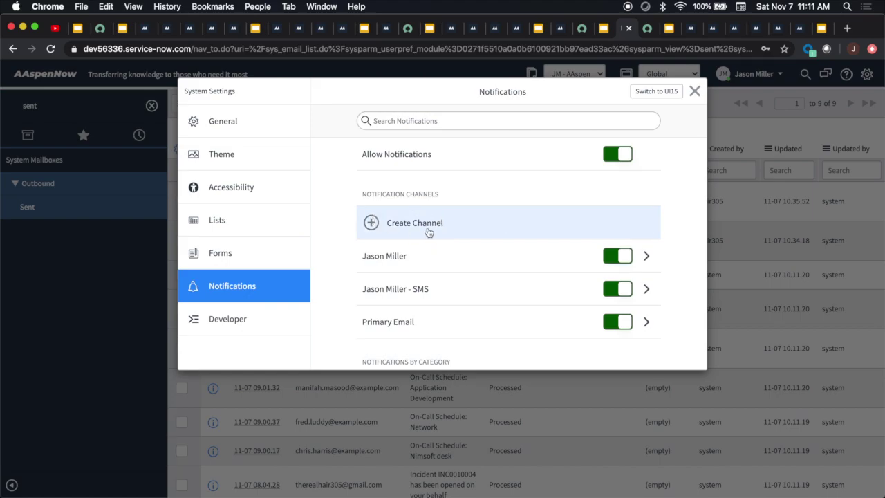
{"action": "left_click", "coordinate": [694, 91]}
{"action": "left_click", "coordinate": [868, 75]}
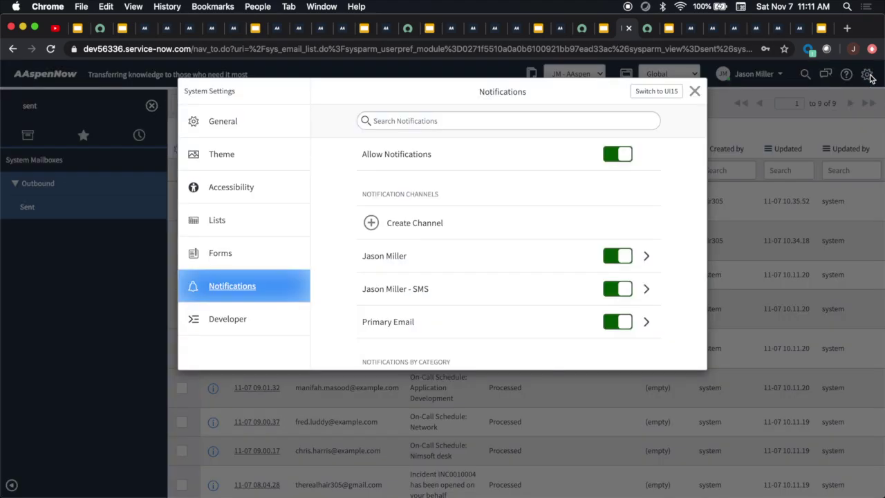
Step: Examine the Type and Email address of the first personal notification channel in the notification preferences
{"action": "left_click", "coordinate": [422, 259]}
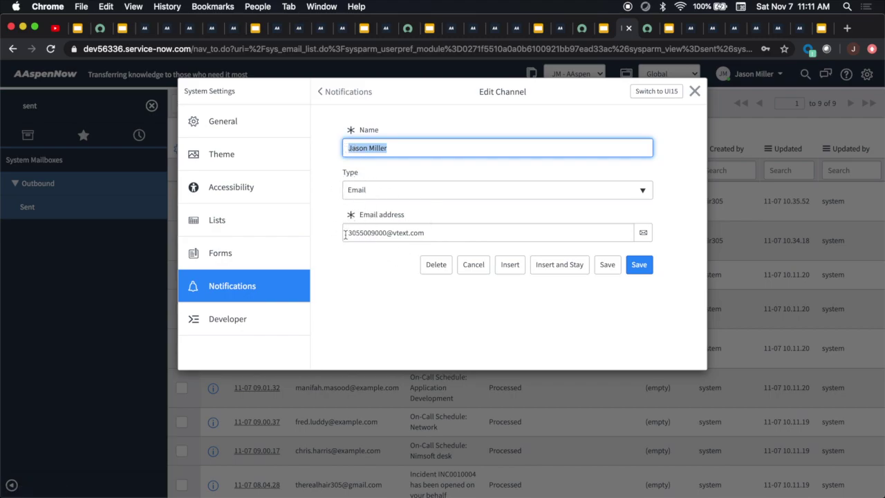
{"action": "left_click_drag", "start_coordinate": [345, 234], "coordinate": [386, 233]}
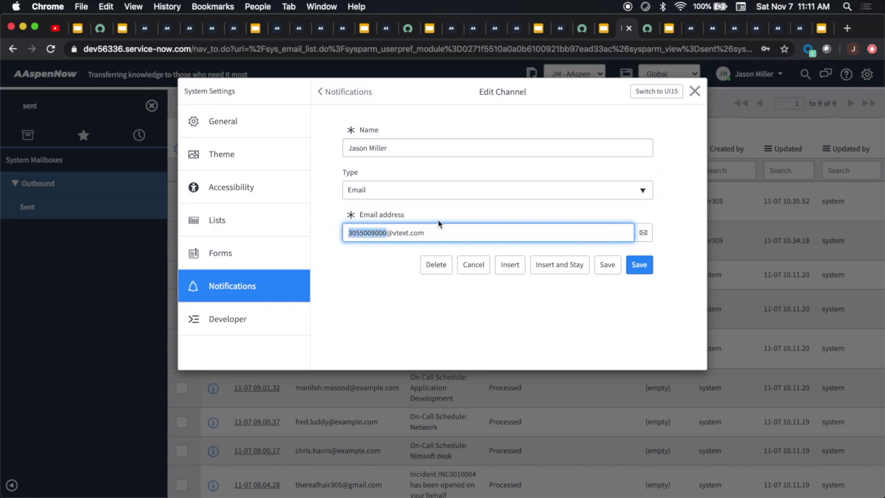
{"action": "left_click", "coordinate": [318, 94]}
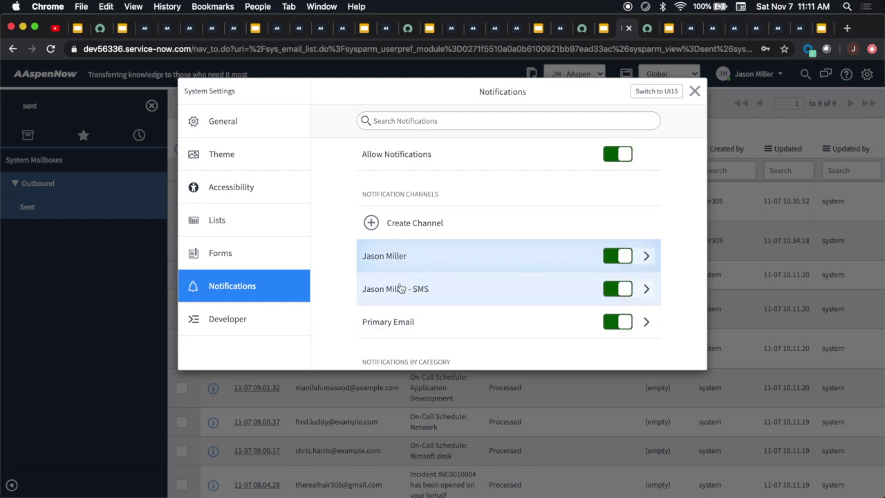
{"action": "left_click", "coordinate": [389, 257]}
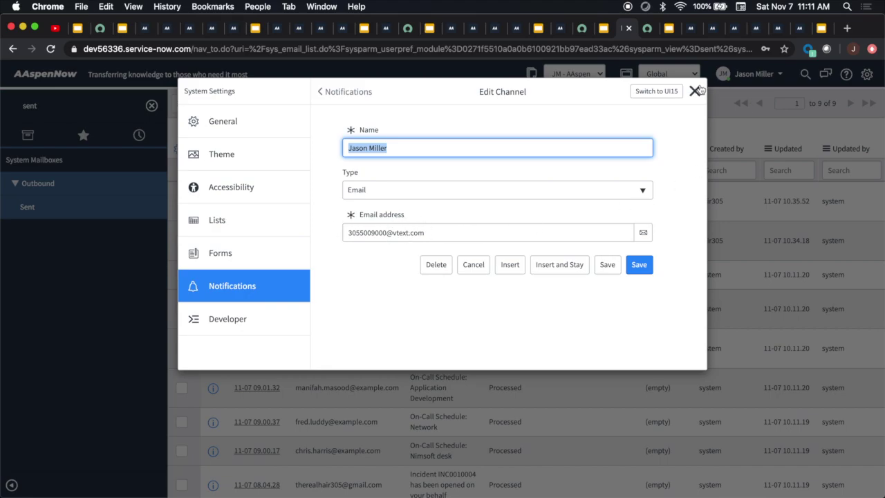
Step: Review the JM - SMS Action flow in Flow Designer: its execution details, Problem Updated trigger and Send SMS action
{"action": "left_click", "coordinate": [648, 29]}
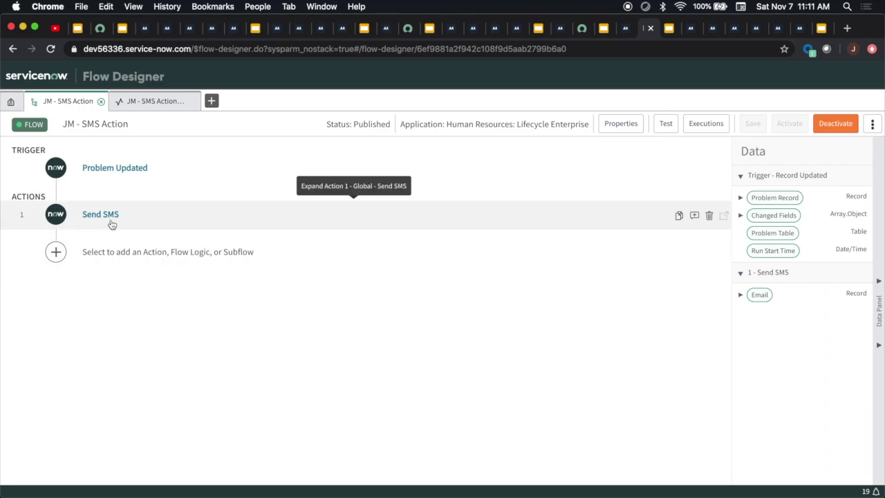
{"action": "left_click", "coordinate": [160, 104]}
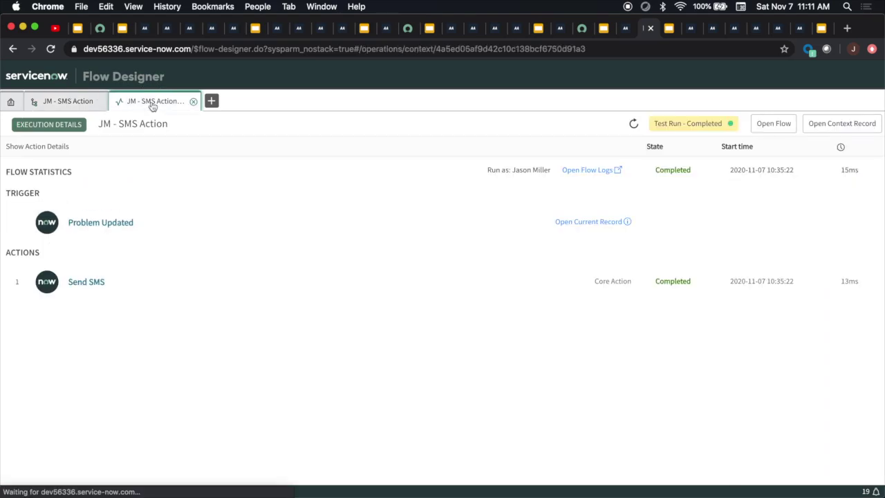
{"action": "left_click", "coordinate": [60, 104]}
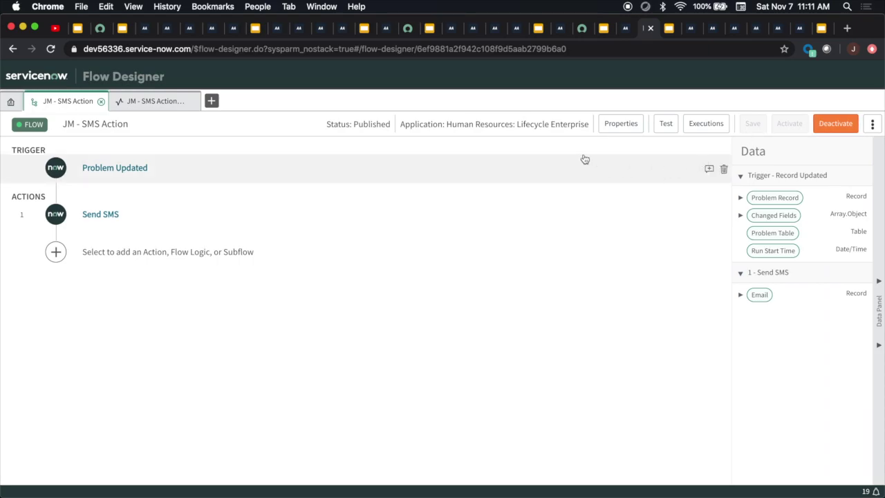
{"action": "left_click", "coordinate": [114, 214]}
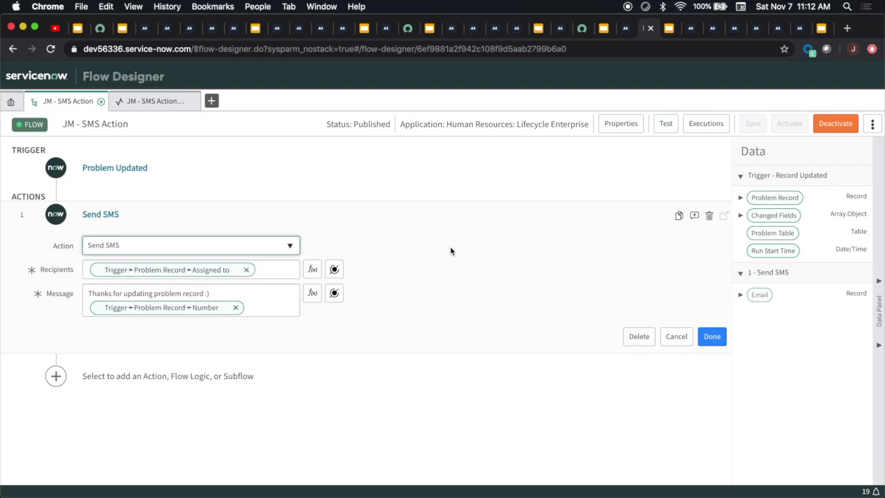
{"action": "left_click", "coordinate": [123, 169]}
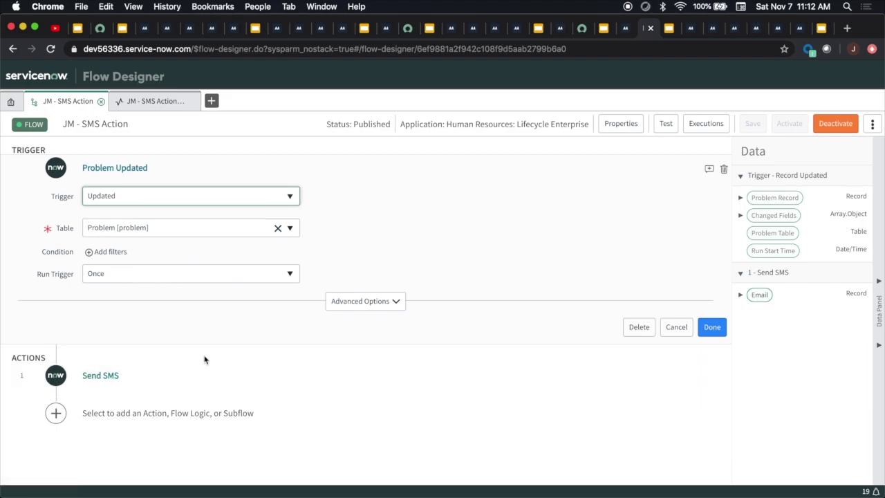
{"action": "left_click", "coordinate": [110, 378]}
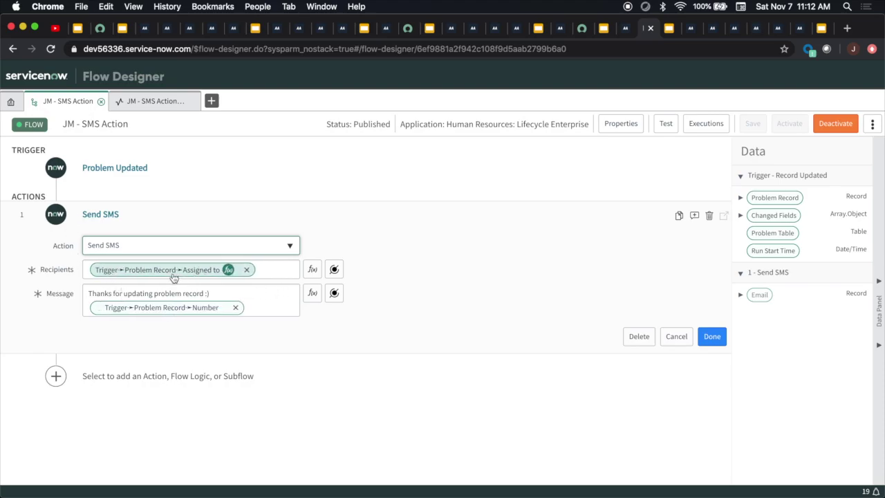
Step: Expand the trigger's Problem Record data and examine how its Assigned to and Number values feed the Send SMS Recipients and Message
{"action": "left_click", "coordinate": [739, 175]}
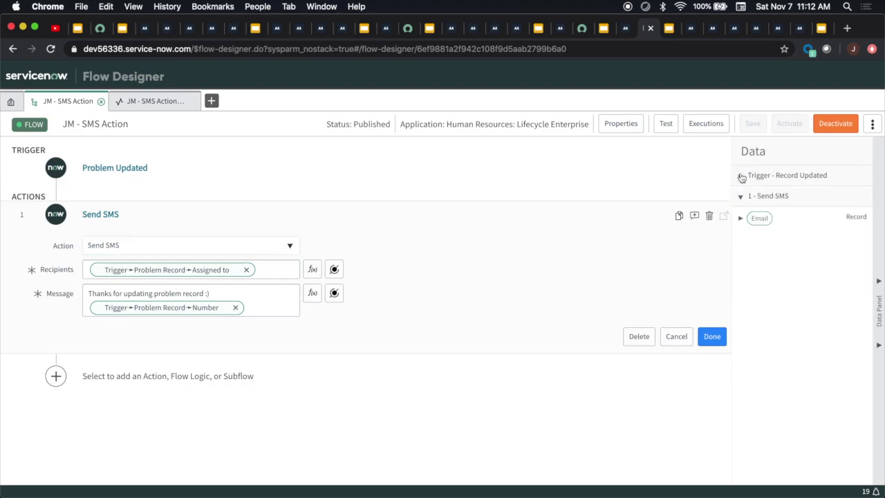
{"action": "left_click", "coordinate": [738, 175]}
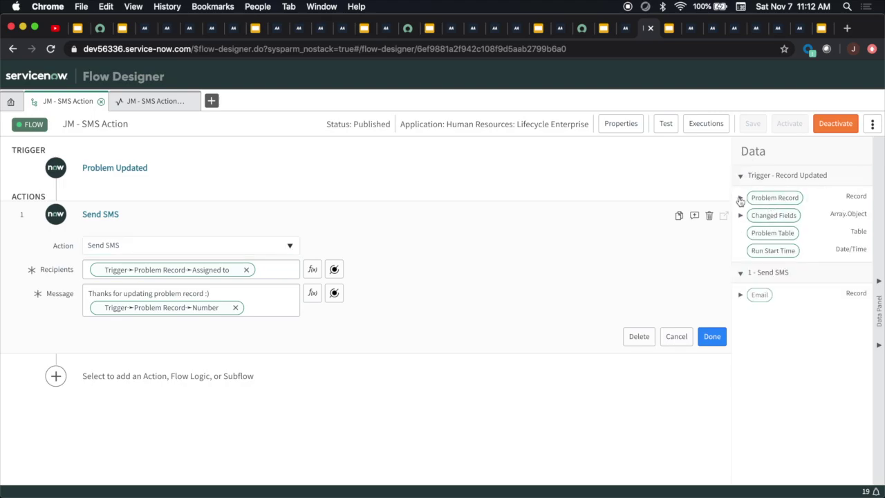
{"action": "left_click", "coordinate": [740, 198]}
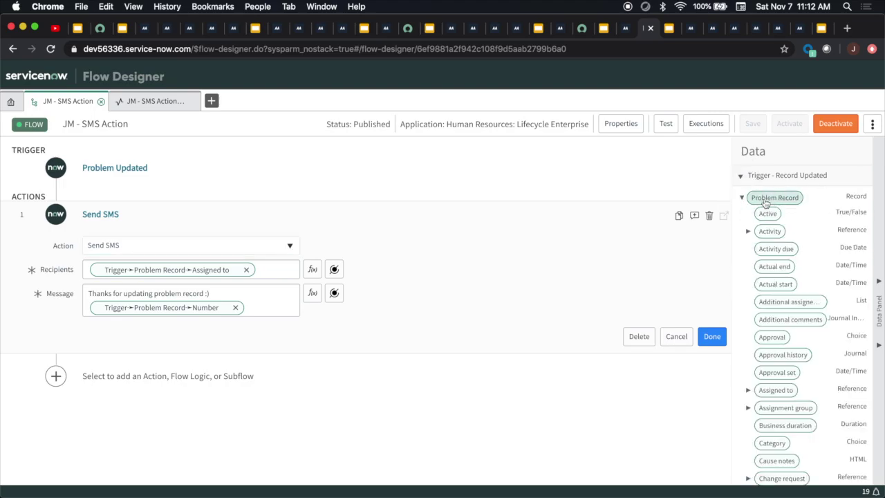
{"action": "scroll", "coordinate": [812, 328], "scroll_direction": "down", "scroll_amount": 3}
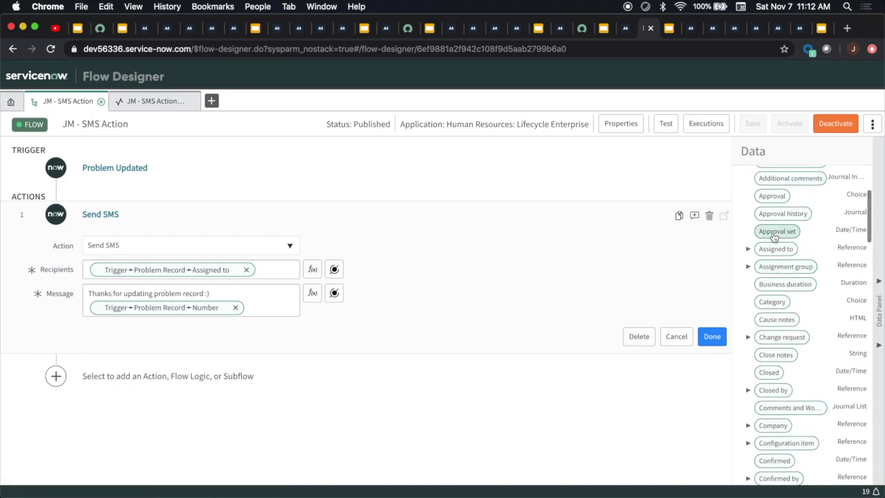
{"action": "left_click_drag", "start_coordinate": [775, 249], "coordinate": [269, 270]}
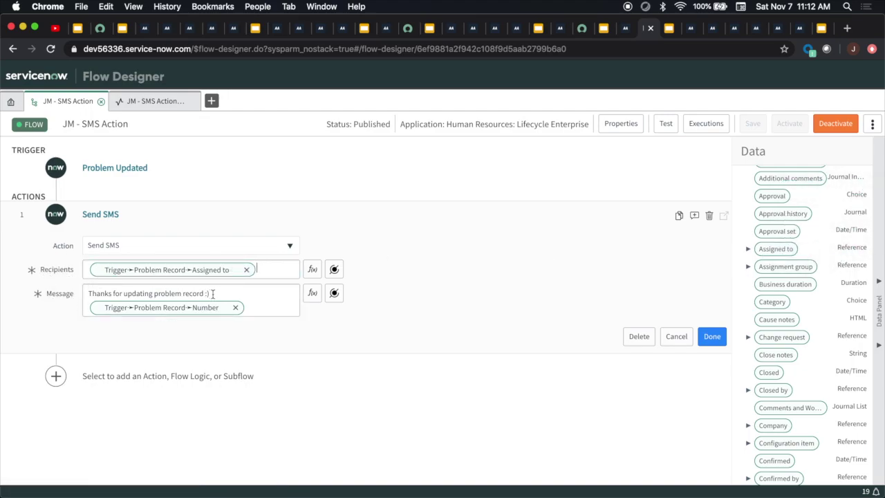
{"action": "left_click_drag", "start_coordinate": [239, 295], "coordinate": [69, 293]}
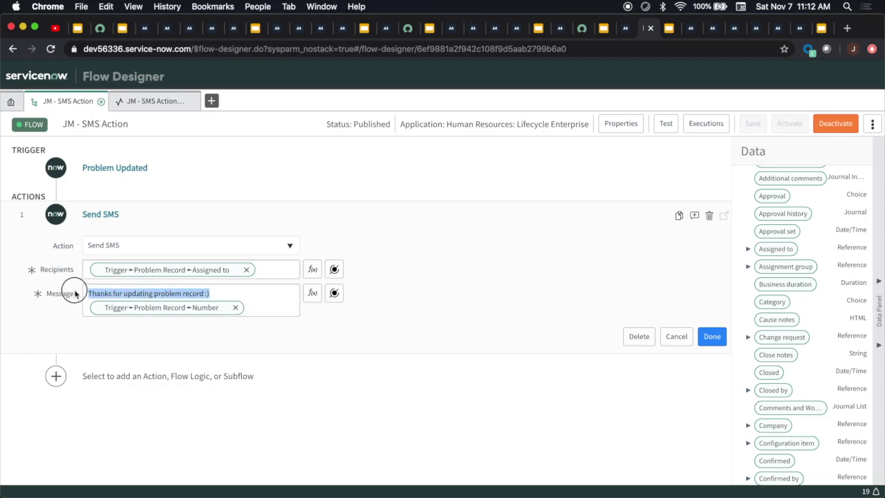
{"action": "left_click", "coordinate": [262, 307]}
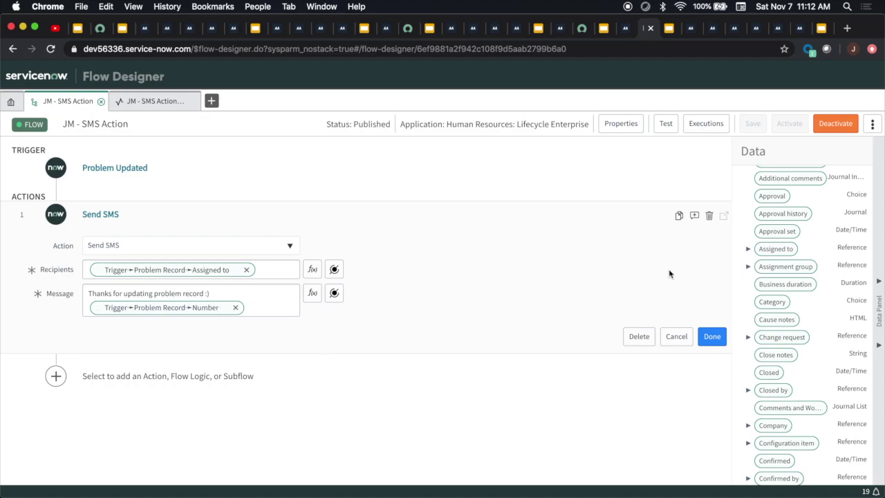
Step: Close the notification channel settings, check the SMS messages in the Sent mailbox, and return to the JM - SMS Action flow
{"action": "left_click", "coordinate": [627, 33]}
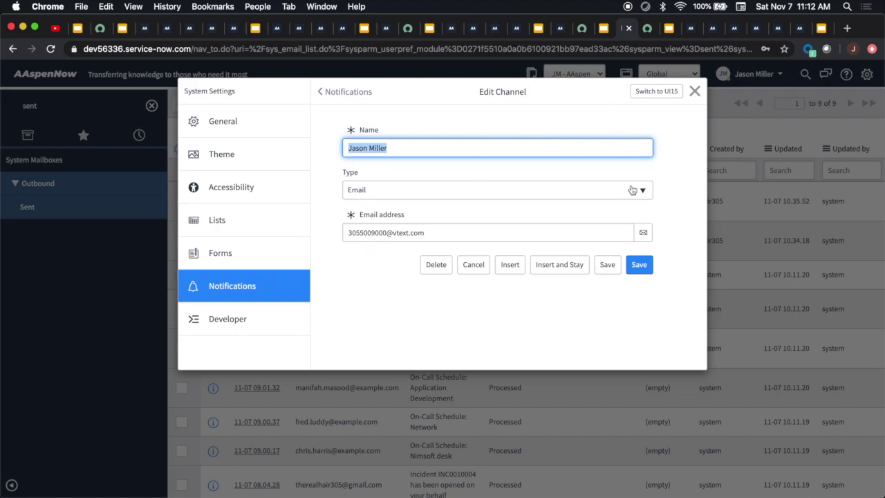
{"action": "left_click", "coordinate": [695, 92]}
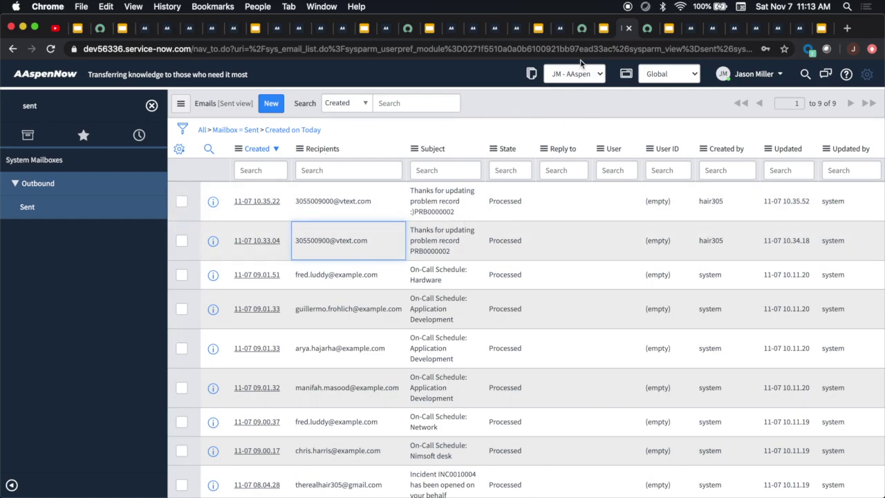
{"action": "left_click", "coordinate": [645, 32]}
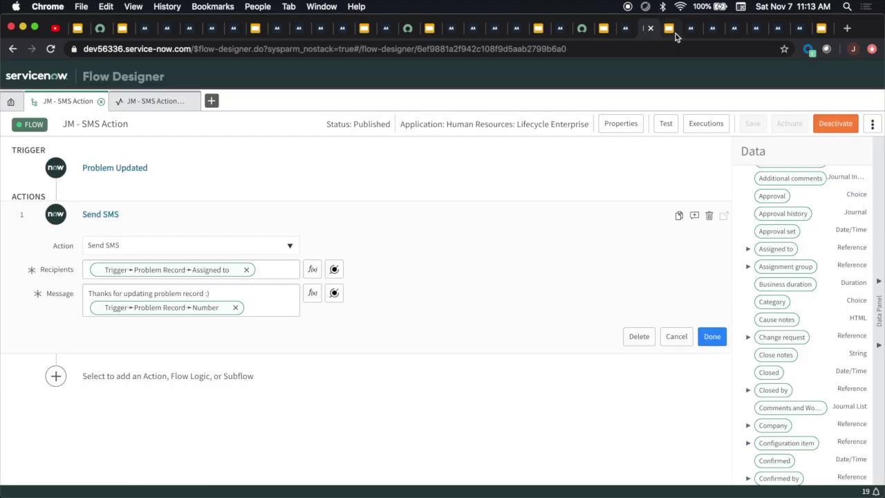
Step: Show the Report Aliases slide, the Report Field Aliases list, and the assignment_group alias record's Table and Field settings
{"action": "left_click", "coordinate": [671, 33]}
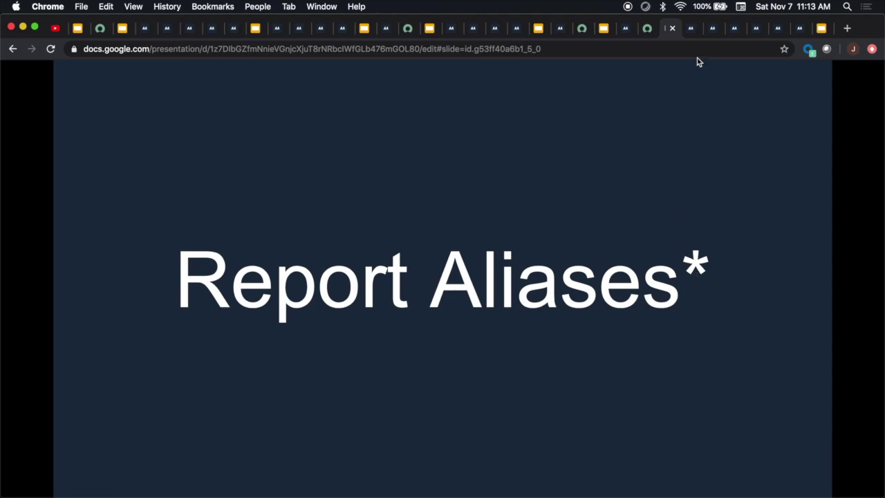
{"action": "left_click", "coordinate": [689, 29]}
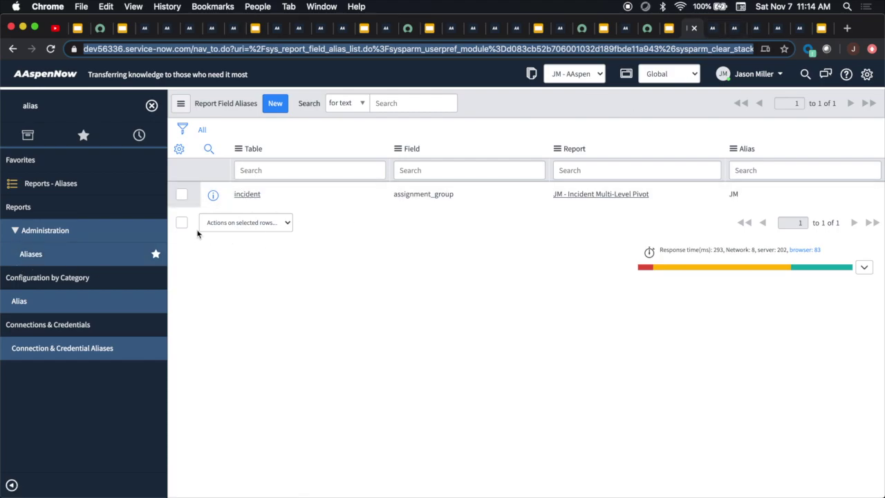
{"action": "left_click", "coordinate": [707, 31]}
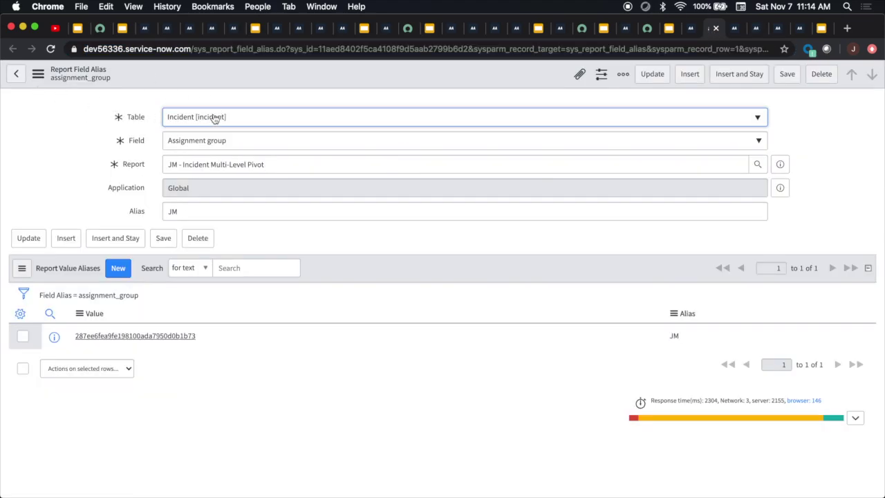
{"action": "left_click", "coordinate": [234, 141]}
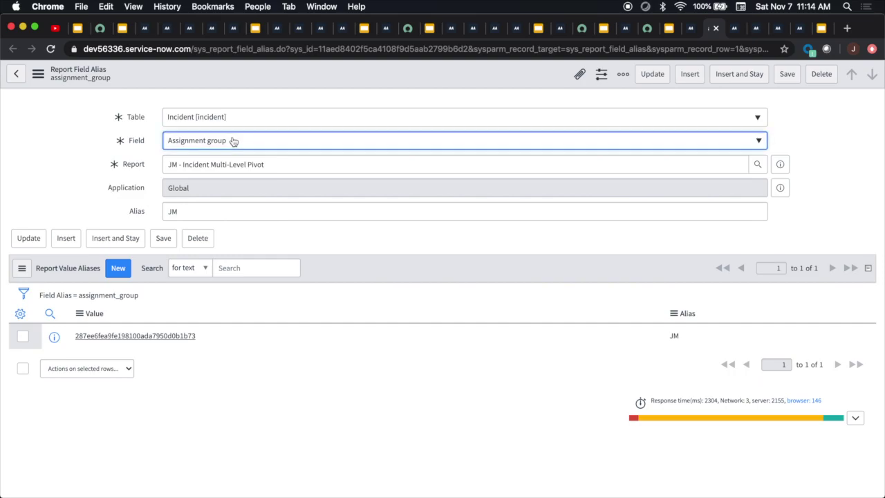
Step: Browse the Incident fields available for the alias record's Field setting and close the selector without choosing one
{"action": "scroll", "coordinate": [409, 220], "scroll_direction": "down", "scroll_amount": 15}
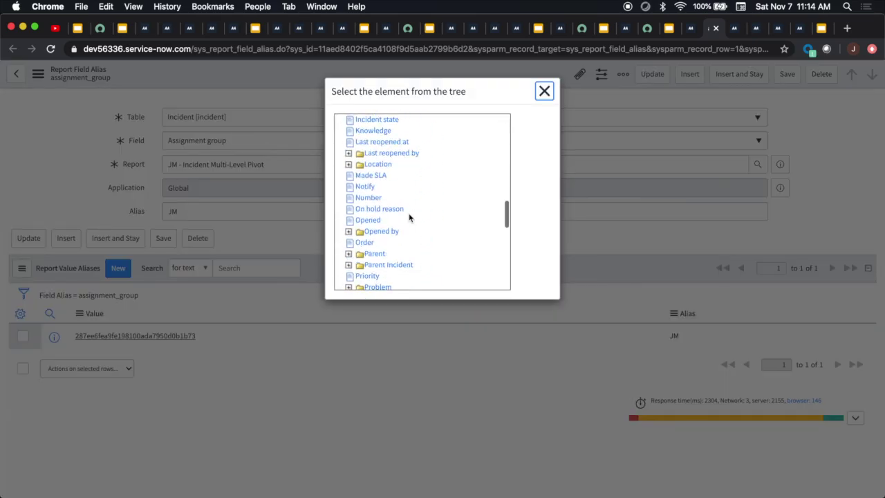
{"action": "left_click", "coordinate": [543, 92]}
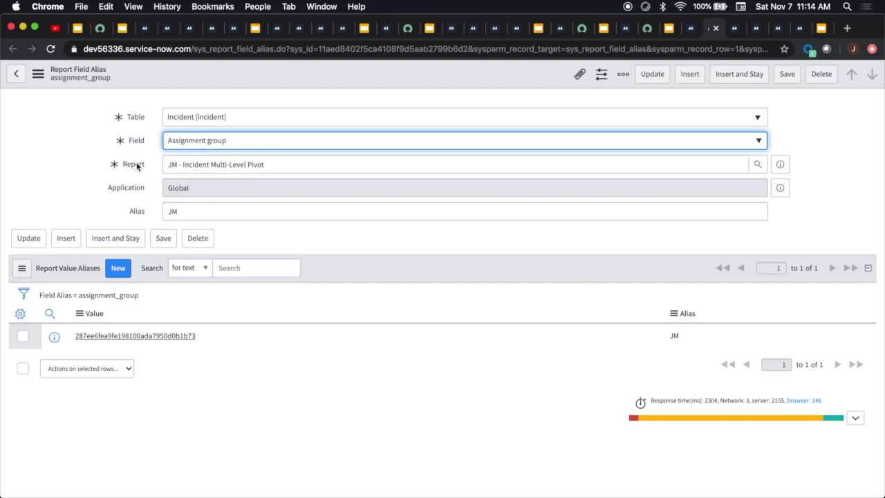
{"action": "right_click", "coordinate": [137, 166]}
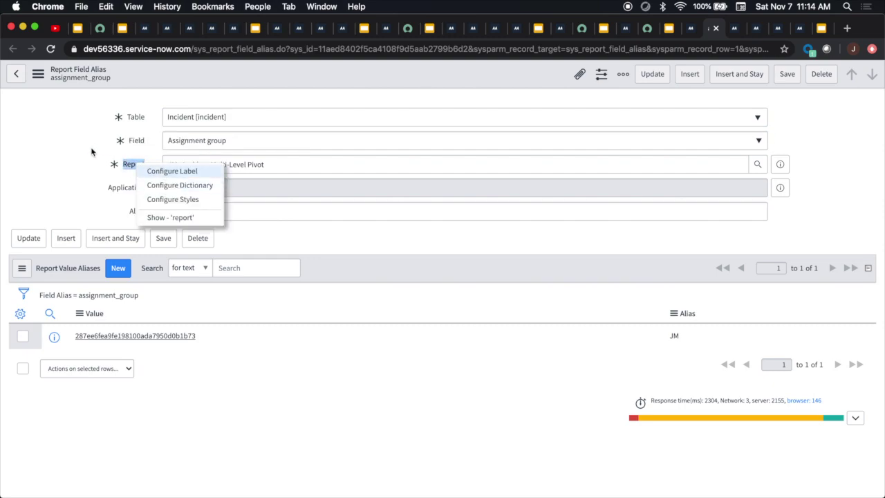
{"action": "left_click", "coordinate": [71, 191]}
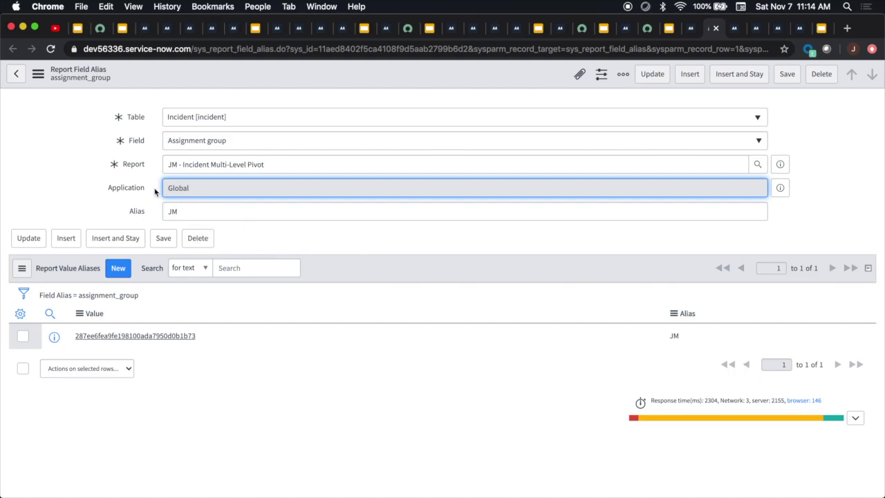
Step: Open the Report field's dictionary entry, examine the reference qualifier conditions in its Reference Specification, and leave the entry
{"action": "right_click", "coordinate": [132, 164]}
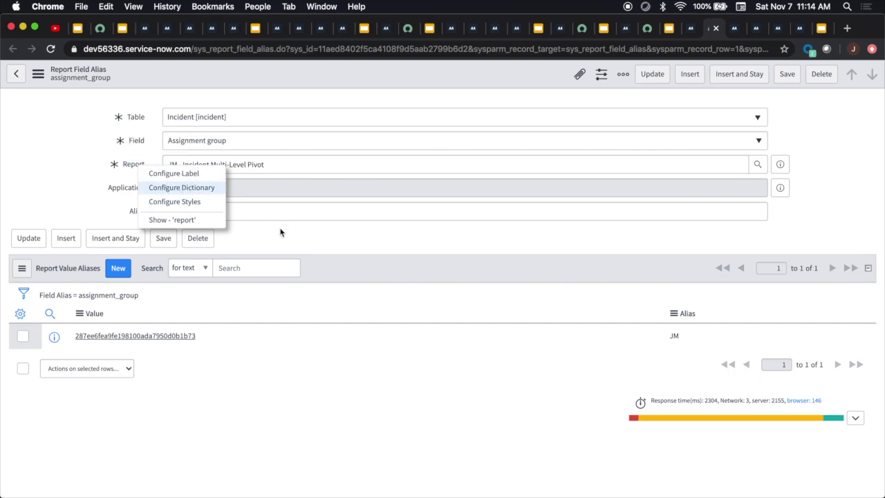
{"action": "left_click", "coordinate": [166, 187]}
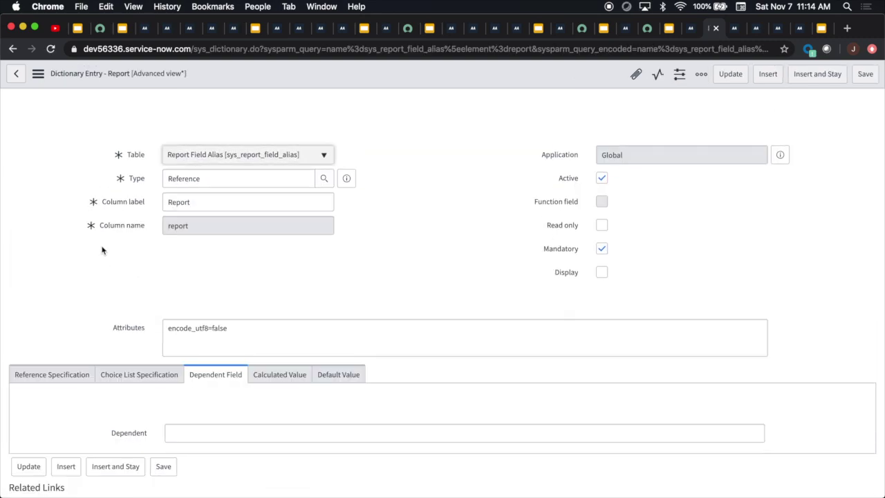
{"action": "scroll", "coordinate": [104, 247], "scroll_direction": "down", "scroll_amount": 3}
{"action": "left_click", "coordinate": [61, 218]}
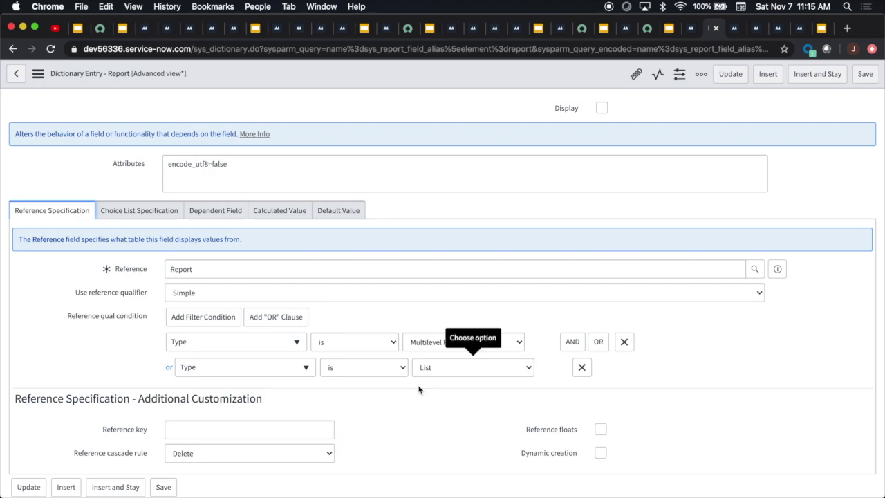
{"action": "scroll", "coordinate": [326, 341], "scroll_direction": "down", "scroll_amount": 3}
{"action": "scroll", "coordinate": [314, 346], "scroll_direction": "up", "scroll_amount": 6}
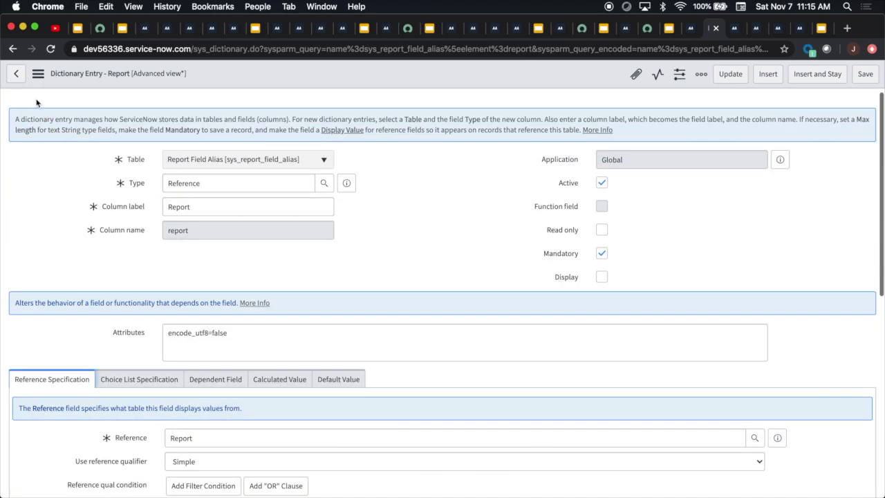
{"action": "left_click", "coordinate": [17, 75]}
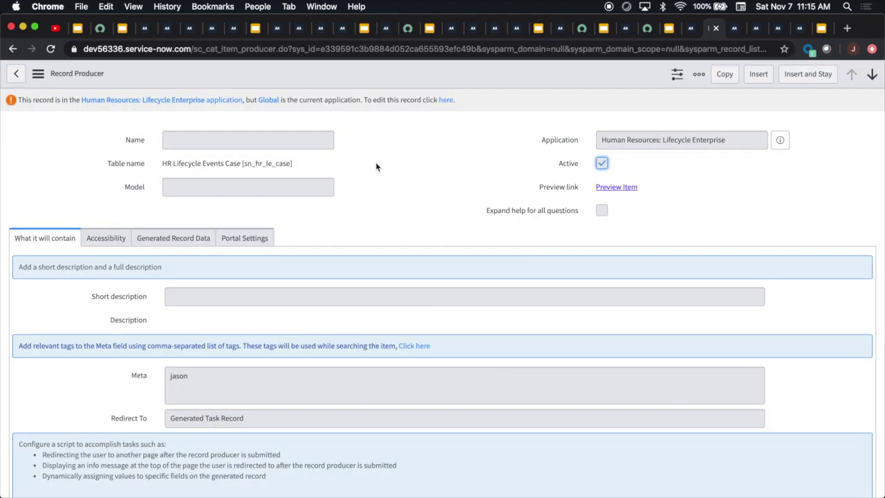
Step: Show the Report Value Aliases for assignment_group and examine the value alias record's Value and Alias fields
{"action": "left_click", "coordinate": [734, 30]}
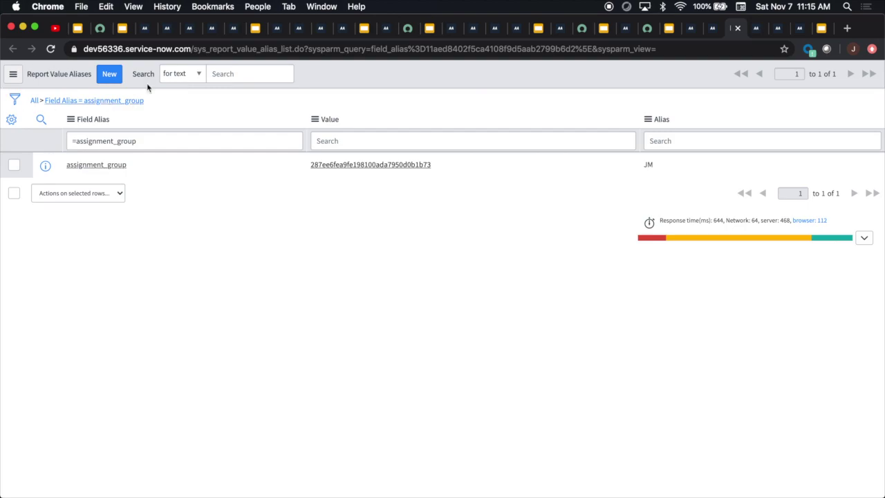
{"action": "left_click", "coordinate": [94, 167]}
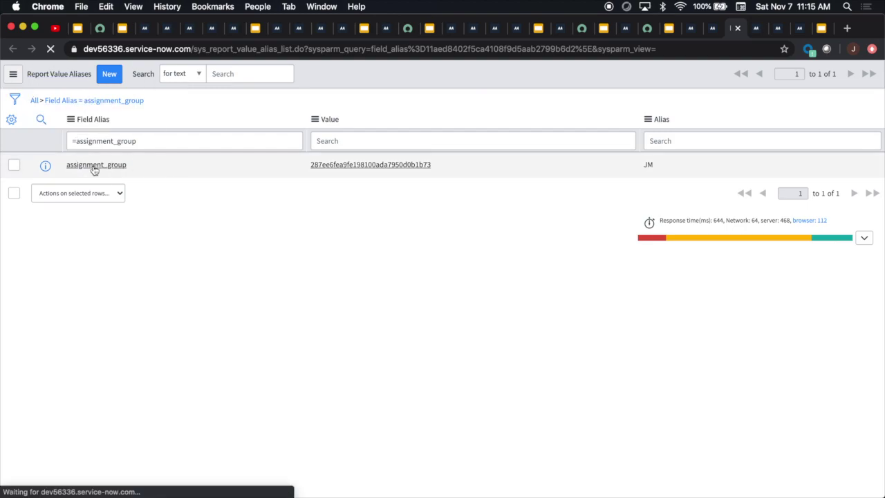
{"action": "left_click", "coordinate": [755, 28]}
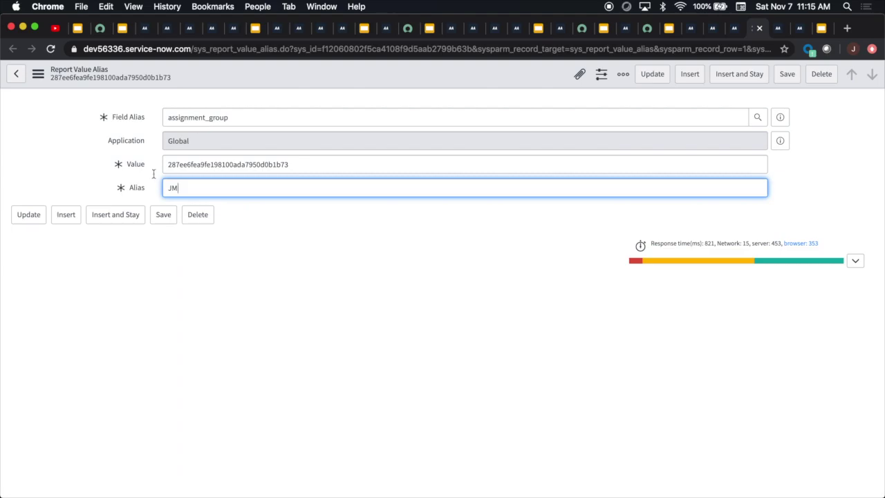
{"action": "left_click", "coordinate": [302, 164]}
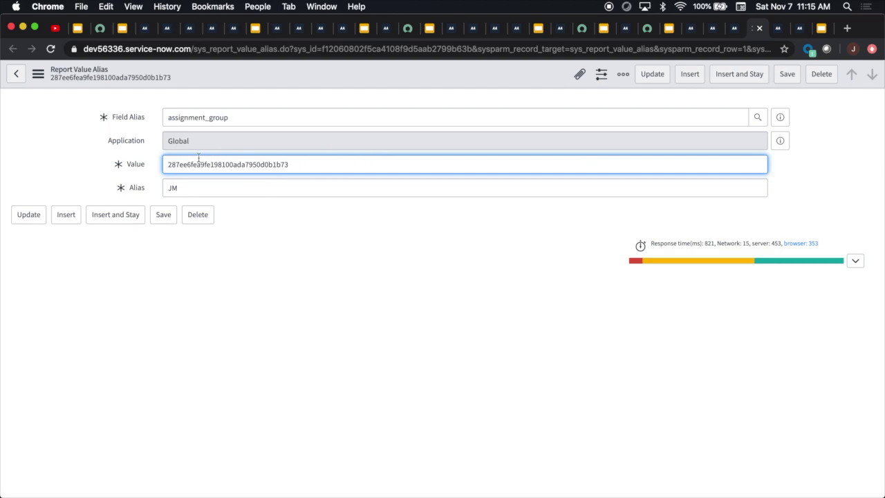
{"action": "double_click", "coordinate": [300, 164]}
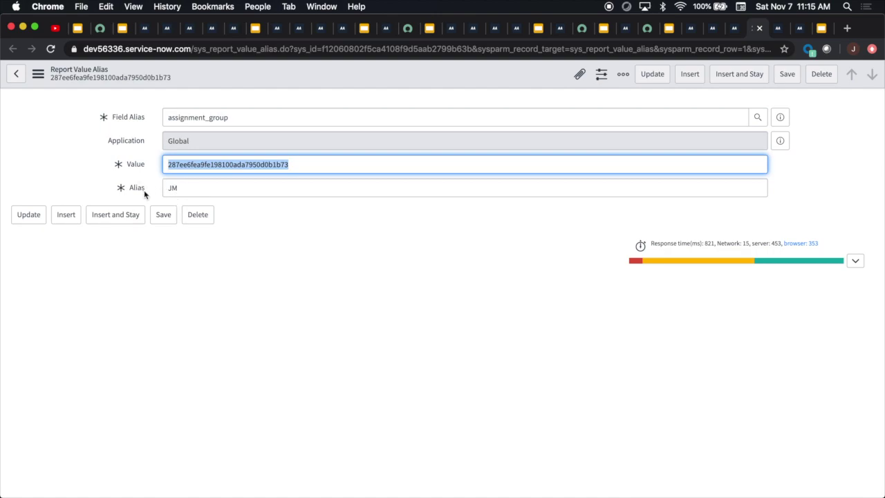
{"action": "left_click", "coordinate": [181, 190]}
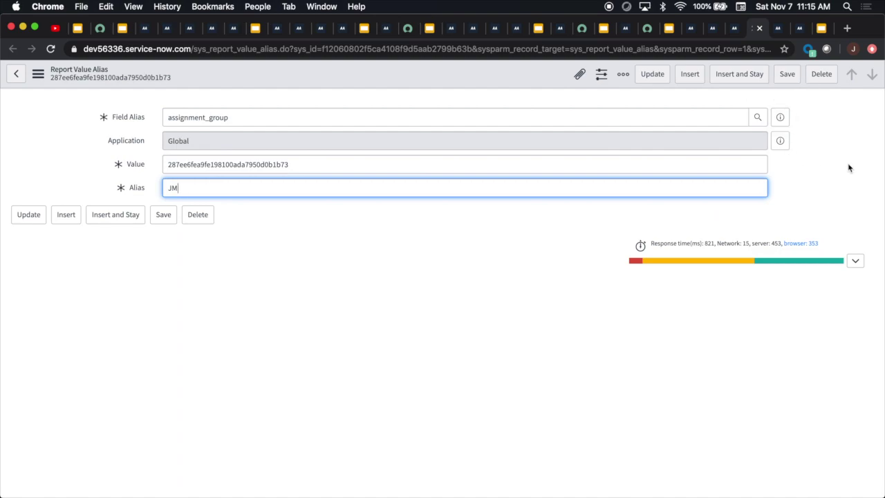
Step: Show the system properties whose name contains alias and review the glide.report.enable_alias_config record, dismissing its notice
{"action": "left_click", "coordinate": [779, 28]}
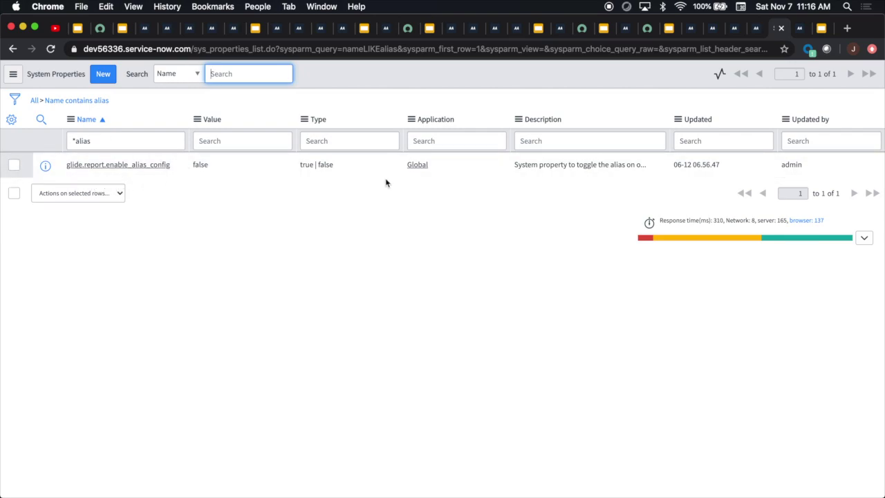
{"action": "left_click", "coordinate": [799, 30]}
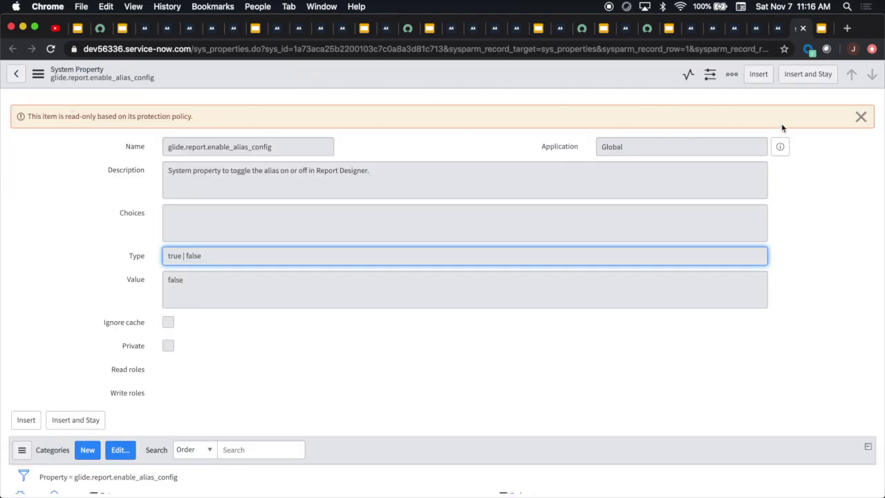
{"action": "left_click", "coordinate": [861, 116]}
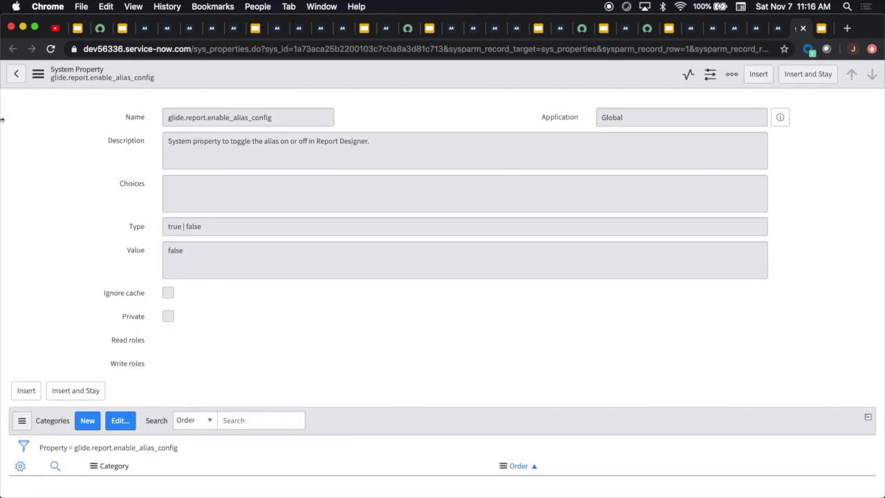